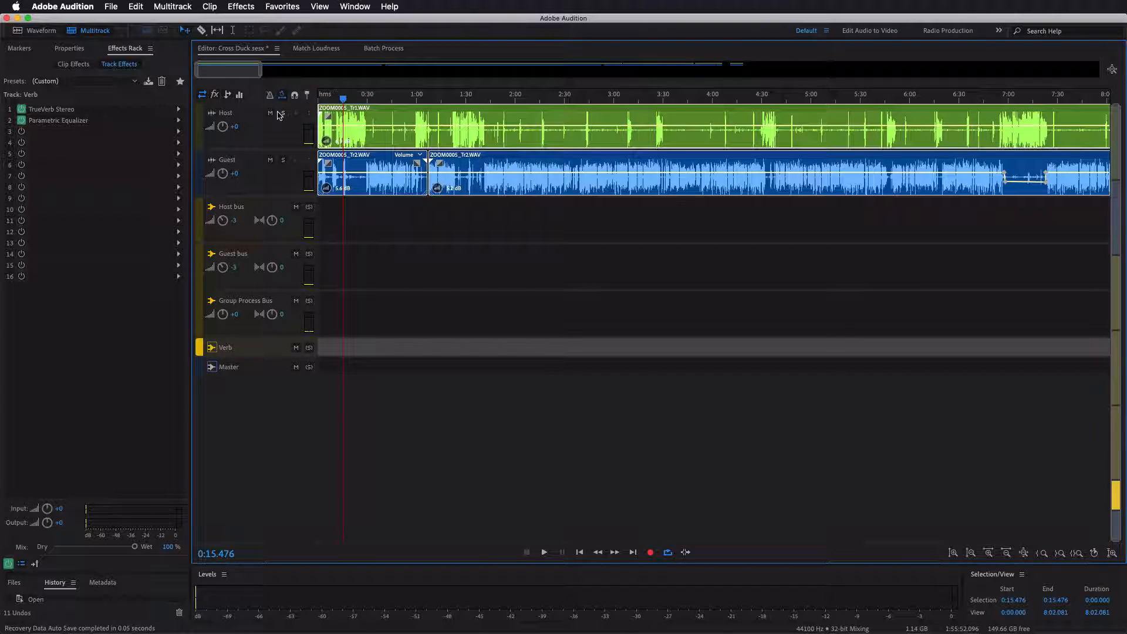
- Compare the Host and Guest waveforms within the first minute of the session
scroll(353, 114, up, 4)
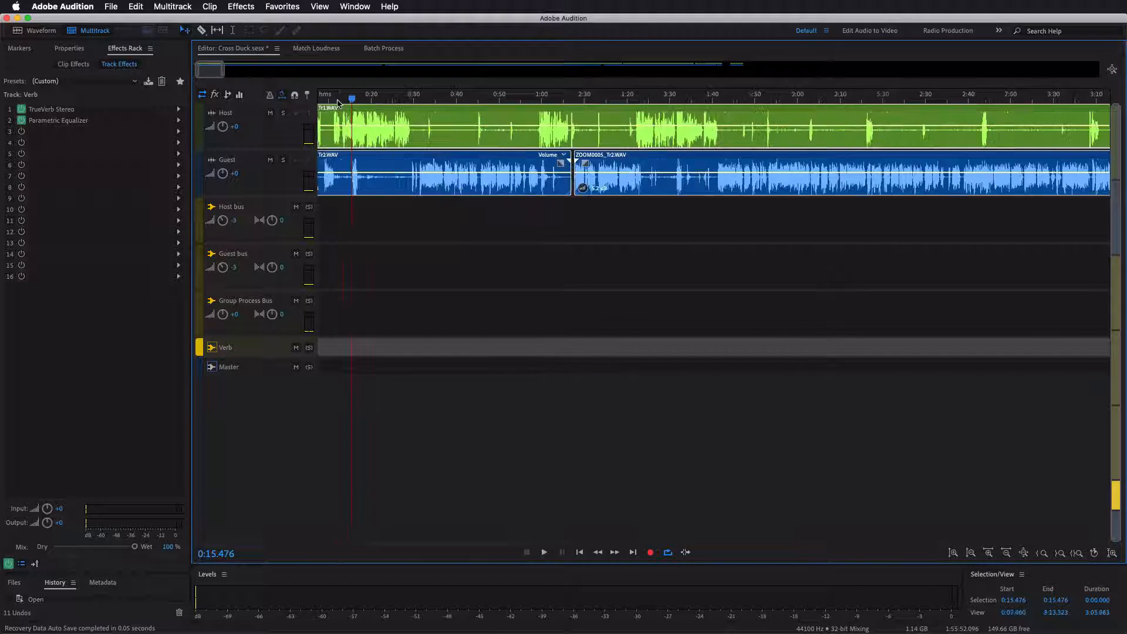
scroll(353, 101, up, 2)
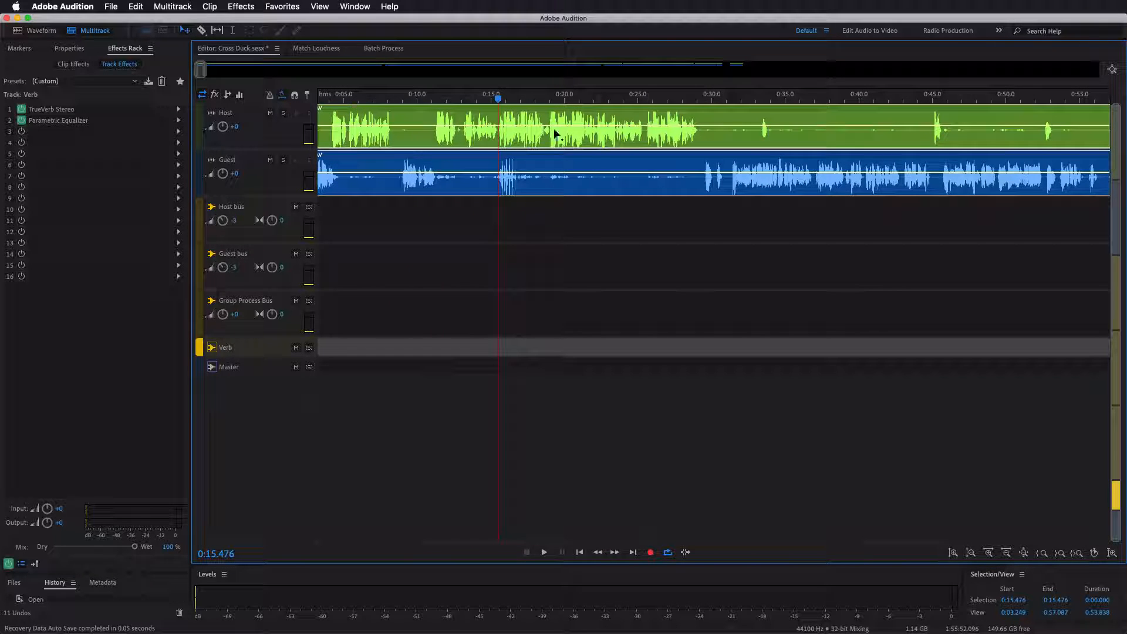
click(535, 179)
click(535, 125)
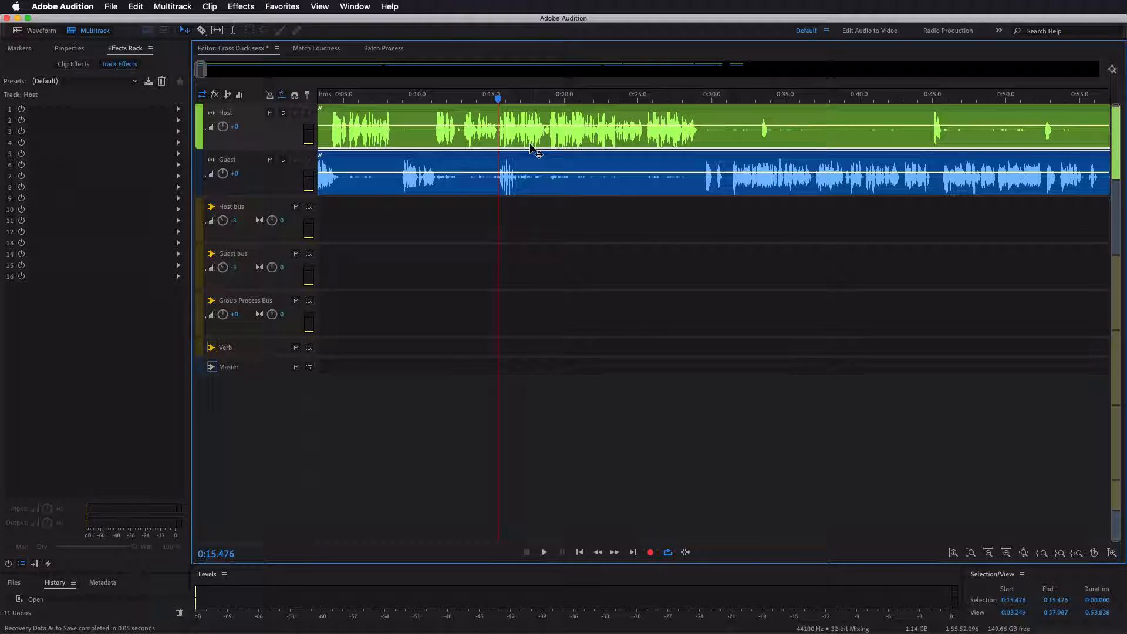
click(522, 187)
scroll(526, 187, right, 5)
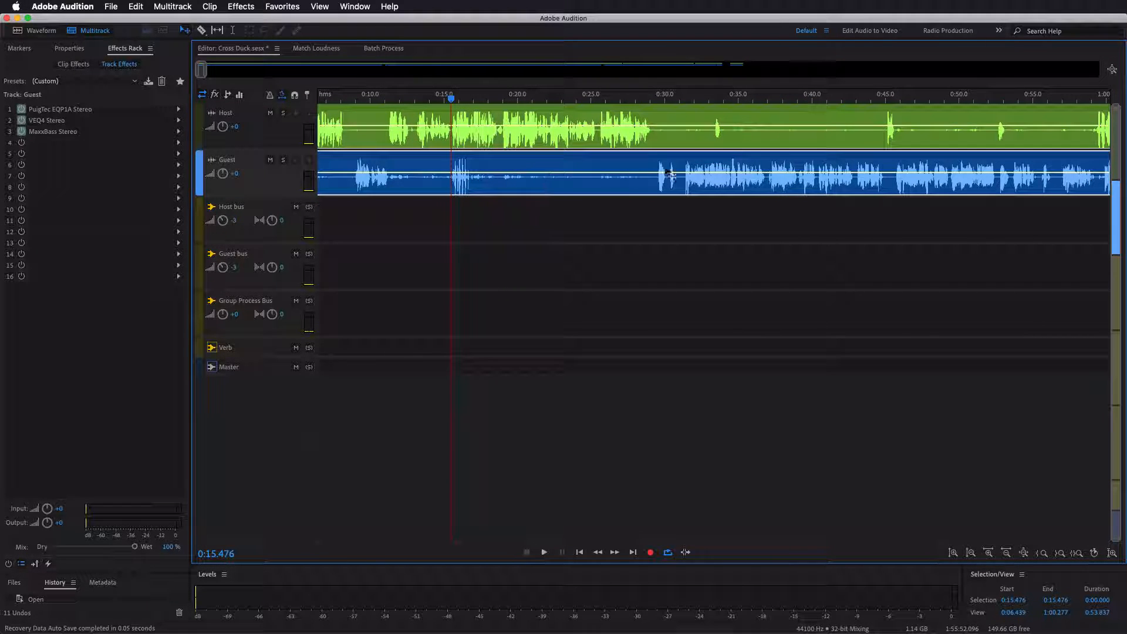
click(552, 140)
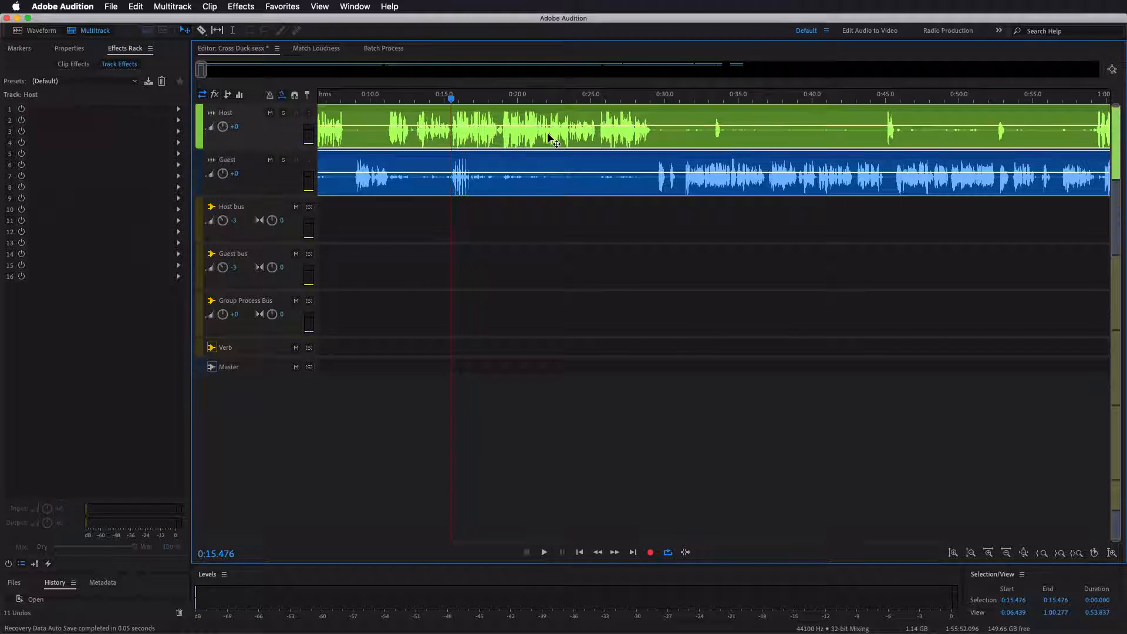
click(545, 175)
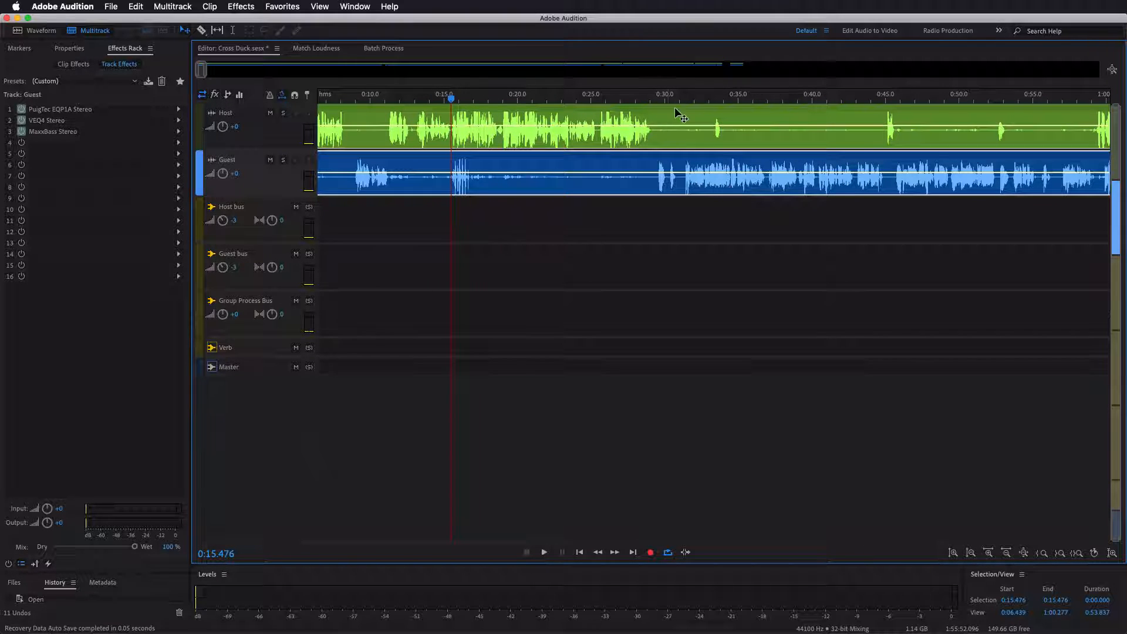
- Play the session briefly from about 0:32, where the guest is speaking
click(699, 97)
key(space)
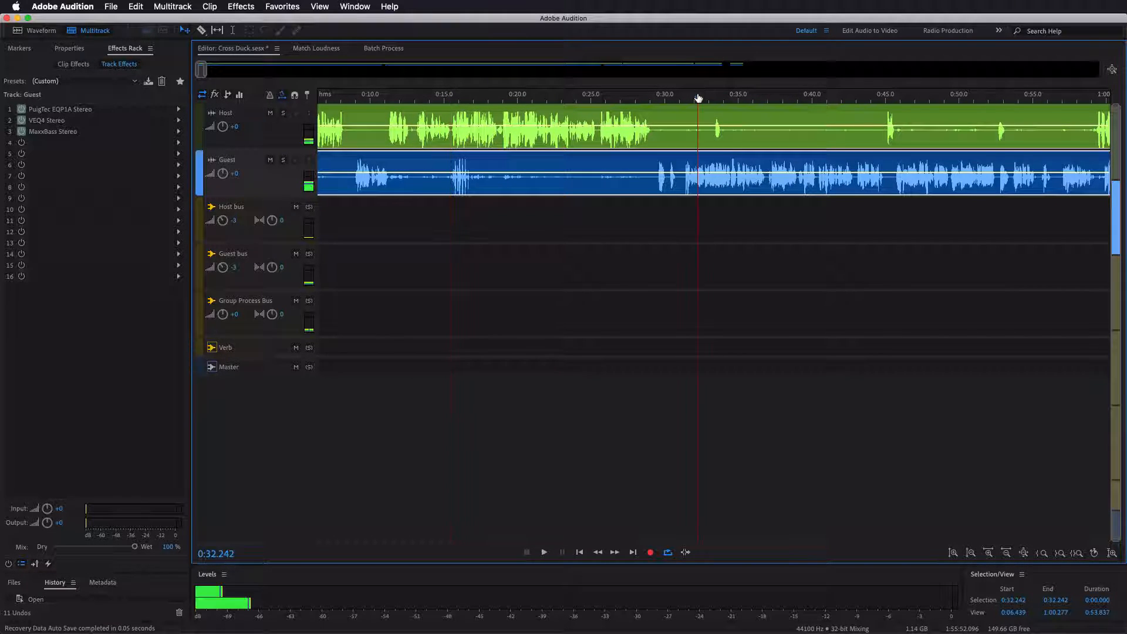
scroll(698, 98, up, 5)
click(671, 109)
scroll(657, 92, down, 2)
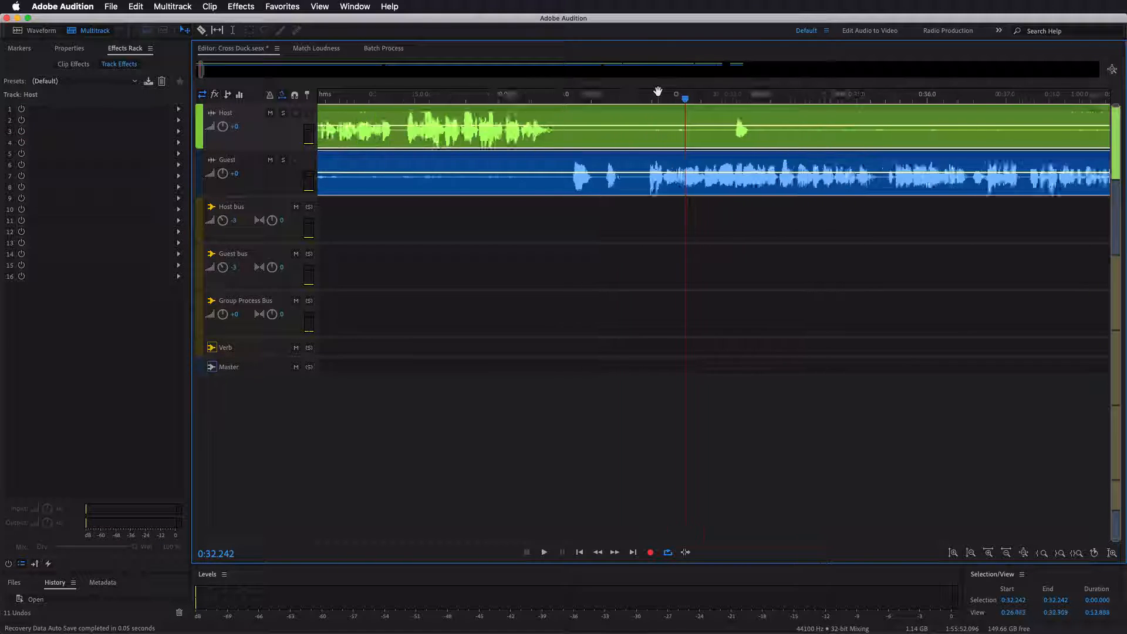
- Examine the Host and Guest waveforms closely between about 0:11 and 0:15
scroll(658, 92, down, 4)
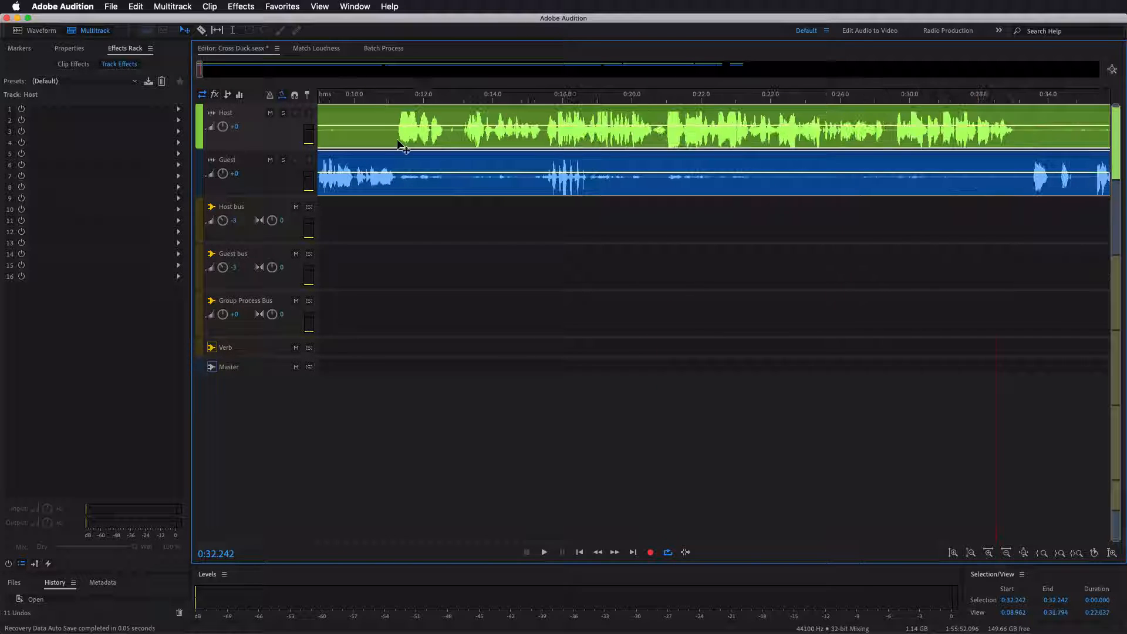
scroll(401, 100, up, 3)
scroll(402, 99, up, 2)
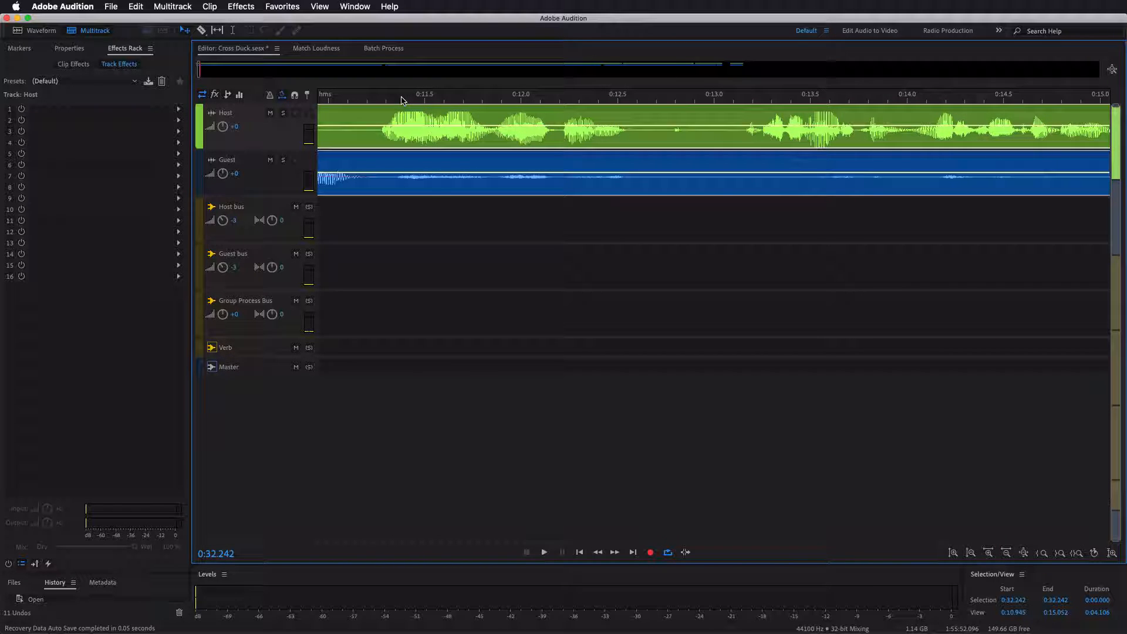
scroll(429, 98, up, 2)
scroll(429, 98, down, 3)
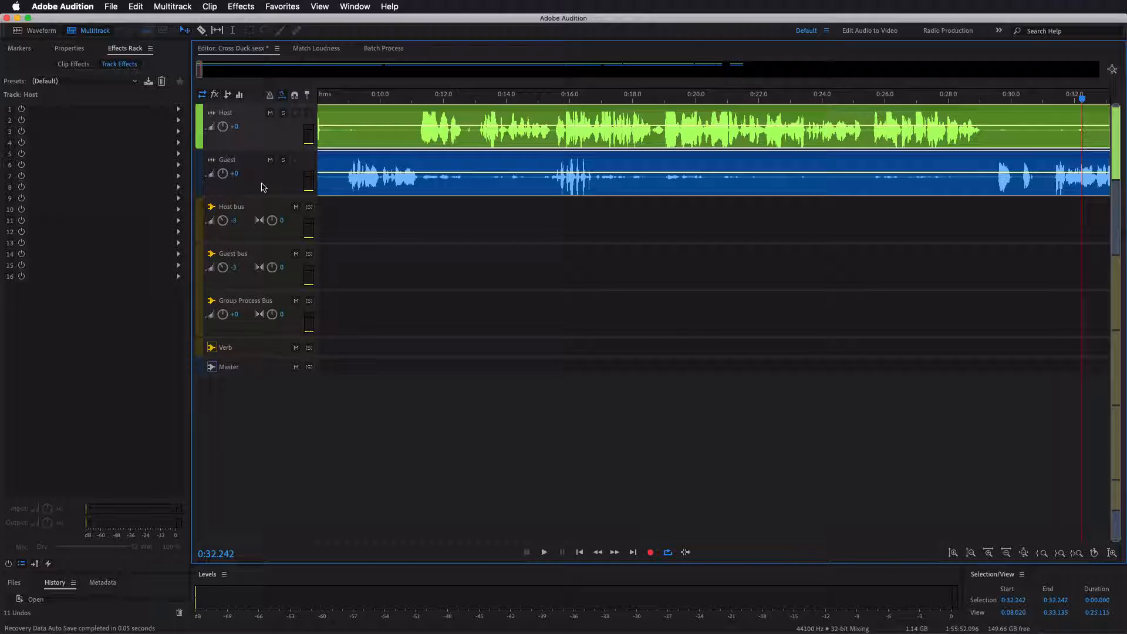
- Remove the Tonal Balance Control effect from the Host bus
click(258, 189)
click(258, 206)
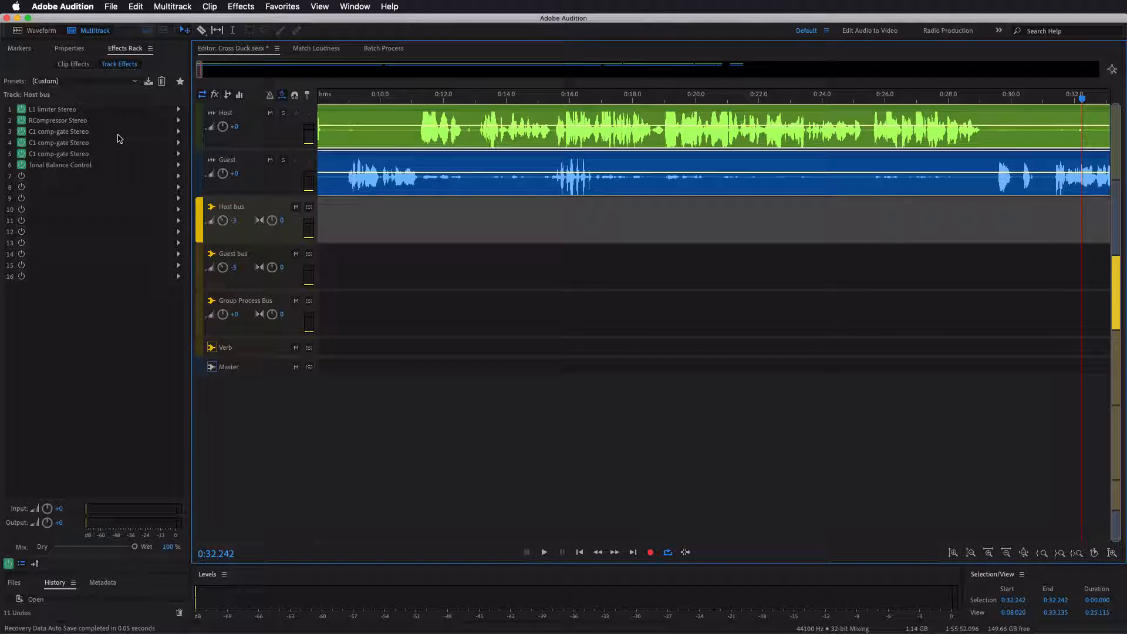
click(178, 165)
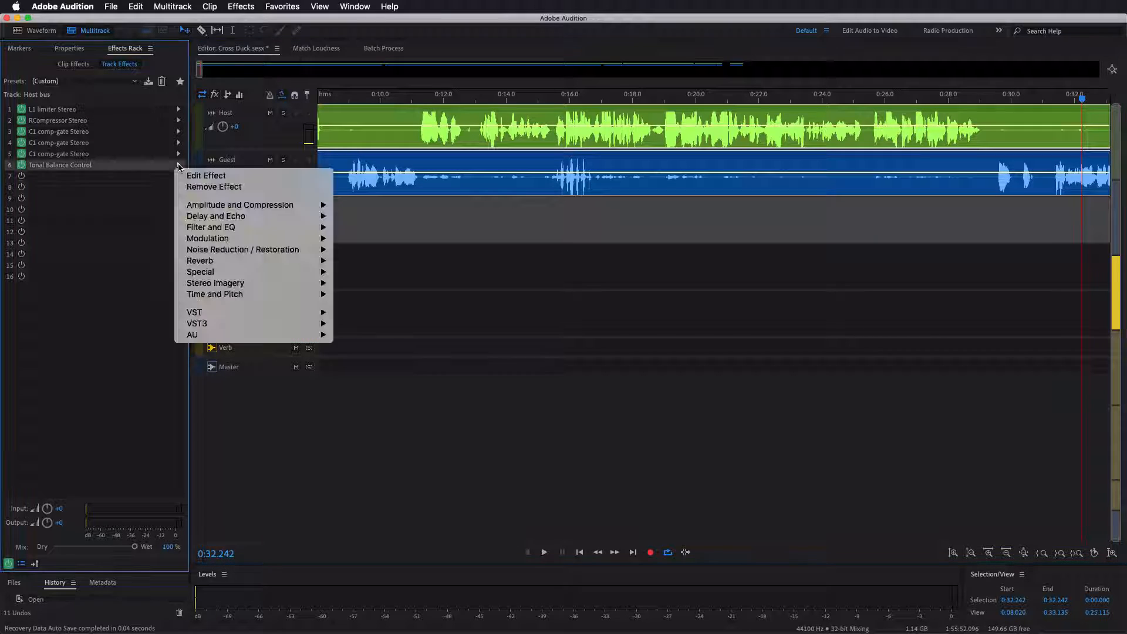
click(214, 187)
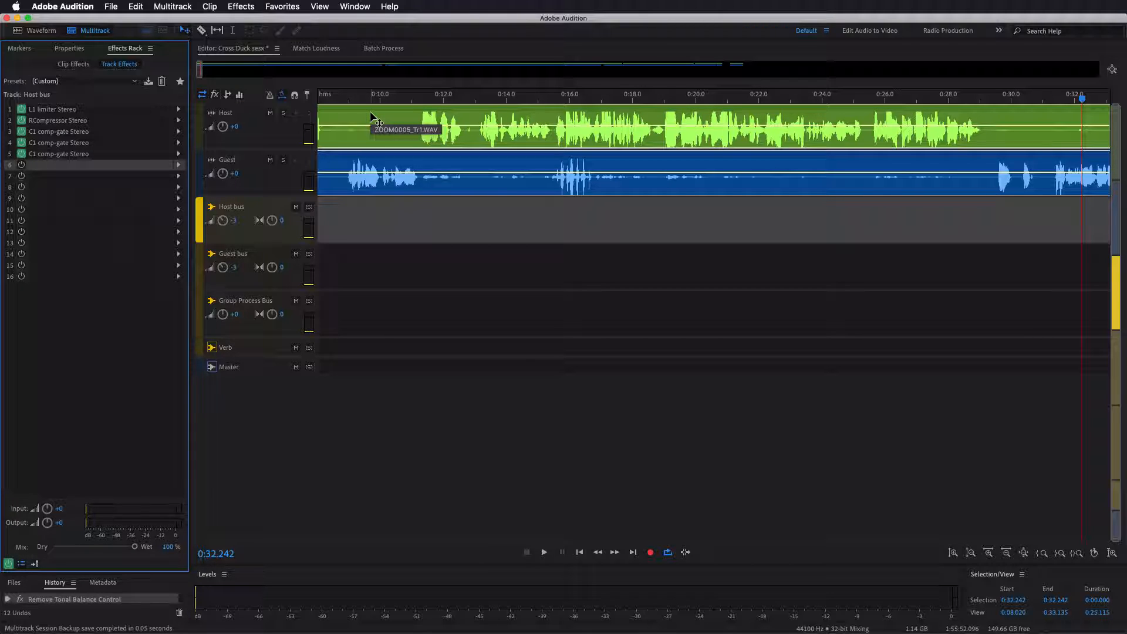
- Open the Host bus's RCompressor Stereo effect and place its window below the clips
click(262, 206)
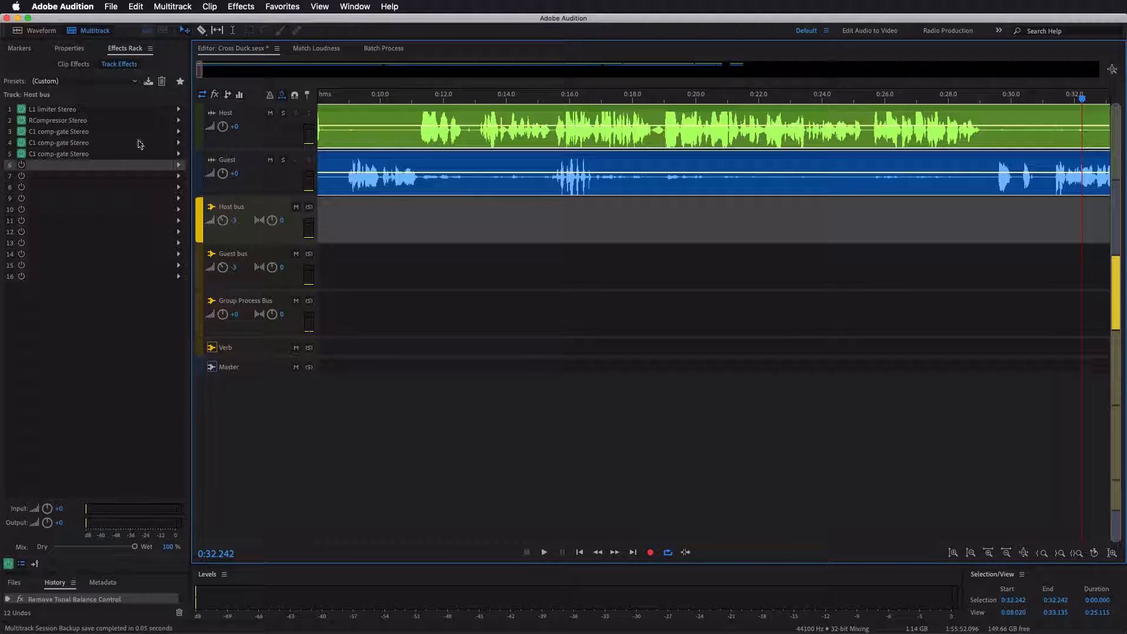
double_click(109, 122)
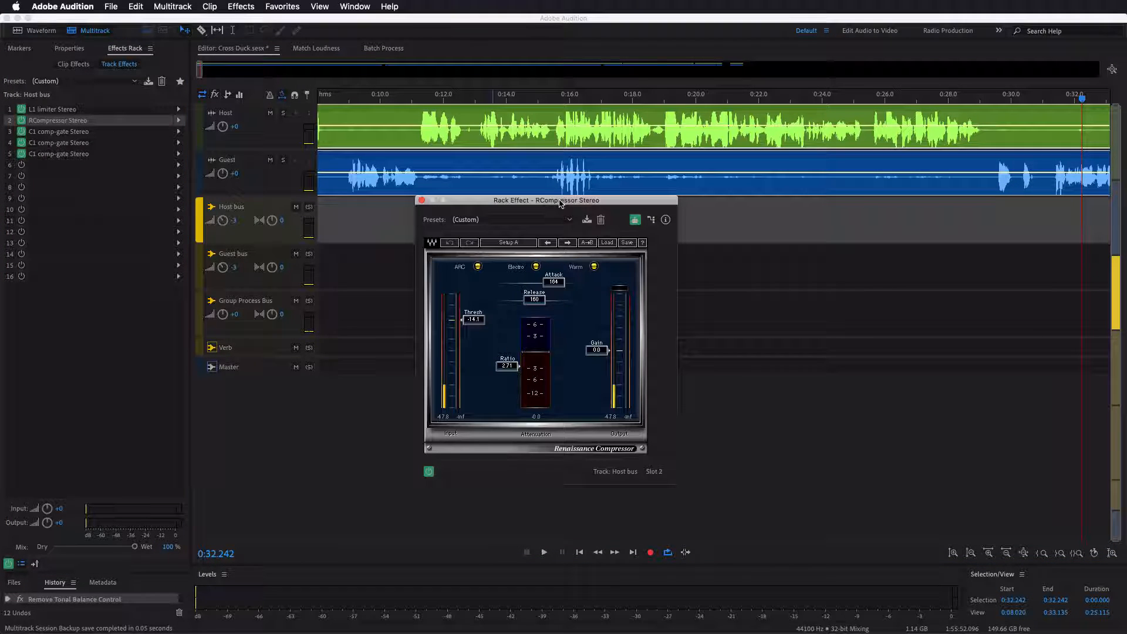
drag(560, 204, 648, 203)
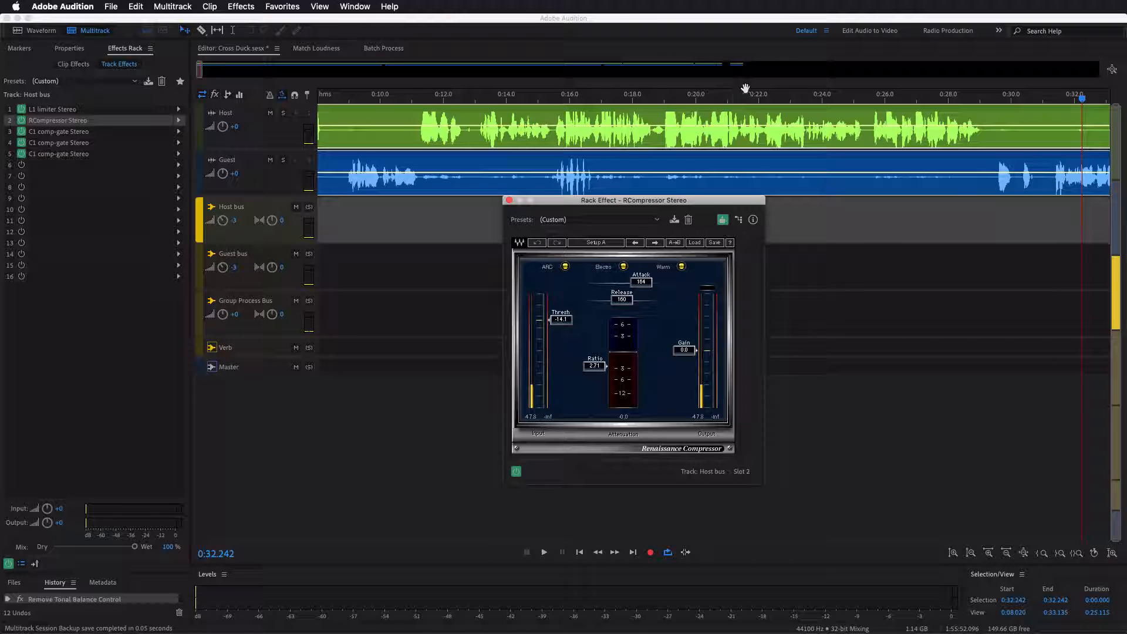
- Play the host's speech twice from about 0:22, watching the compressor's attenuation meter
click(759, 103)
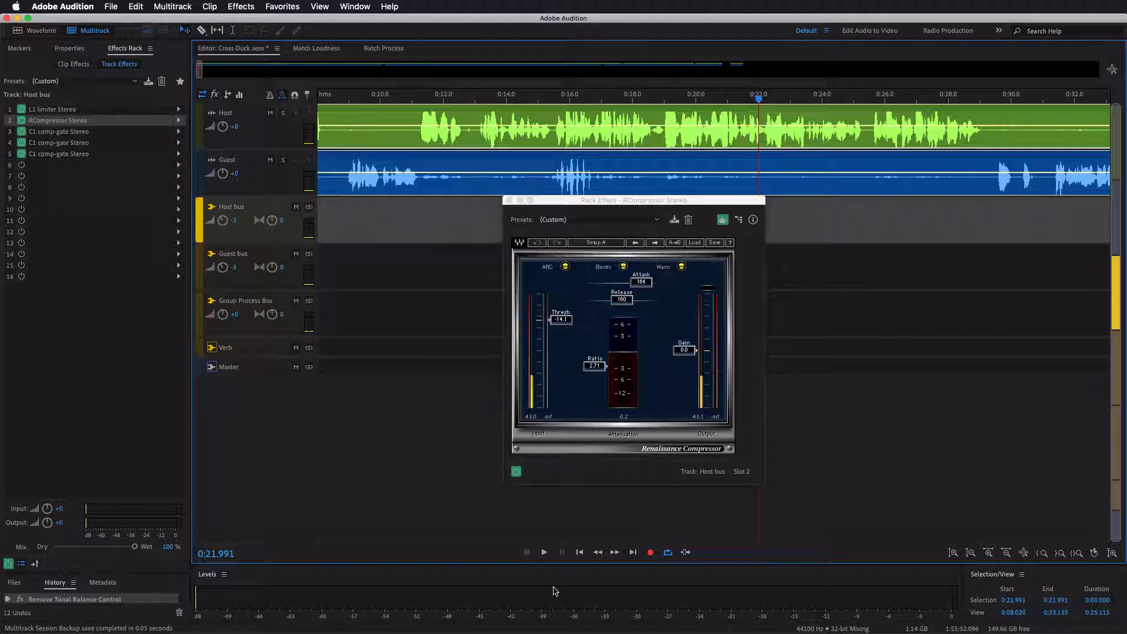
click(545, 553)
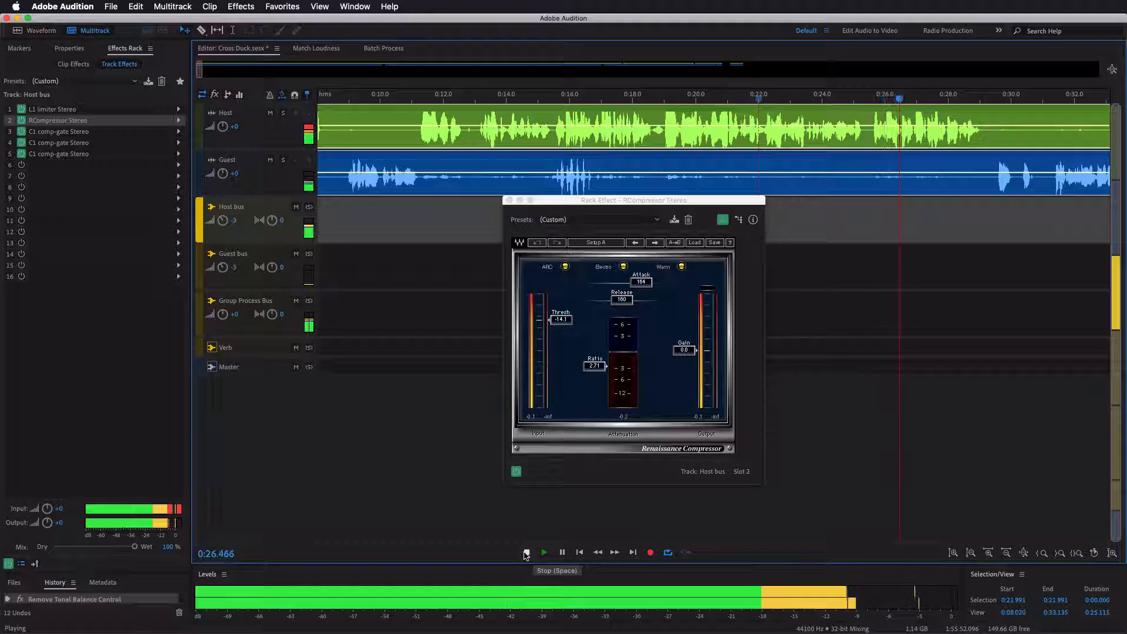
click(526, 553)
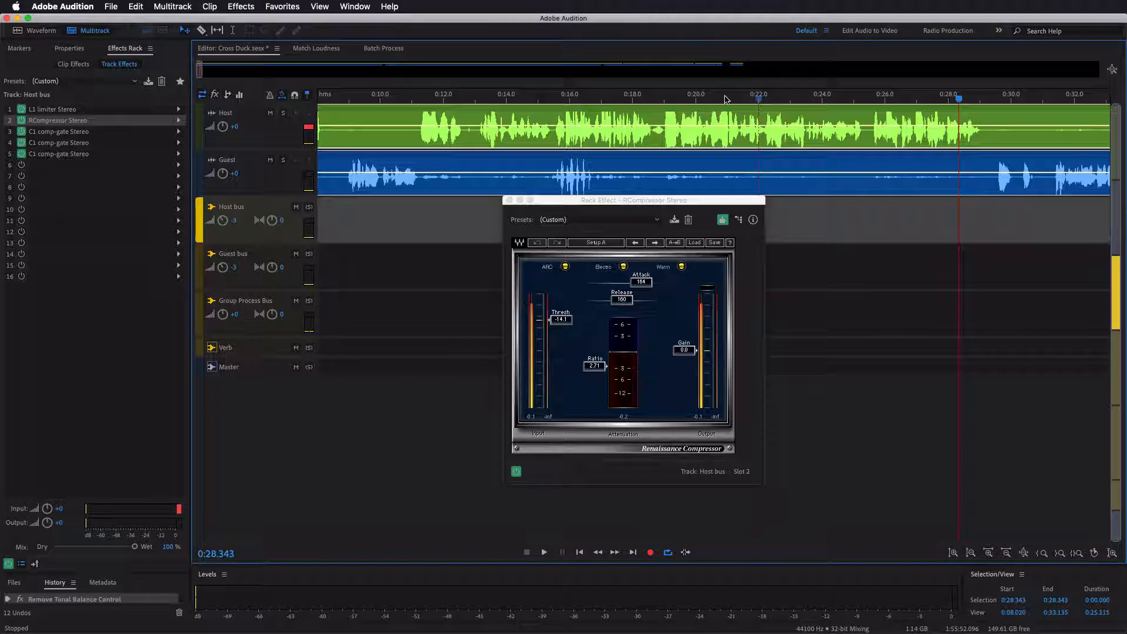
click(779, 99)
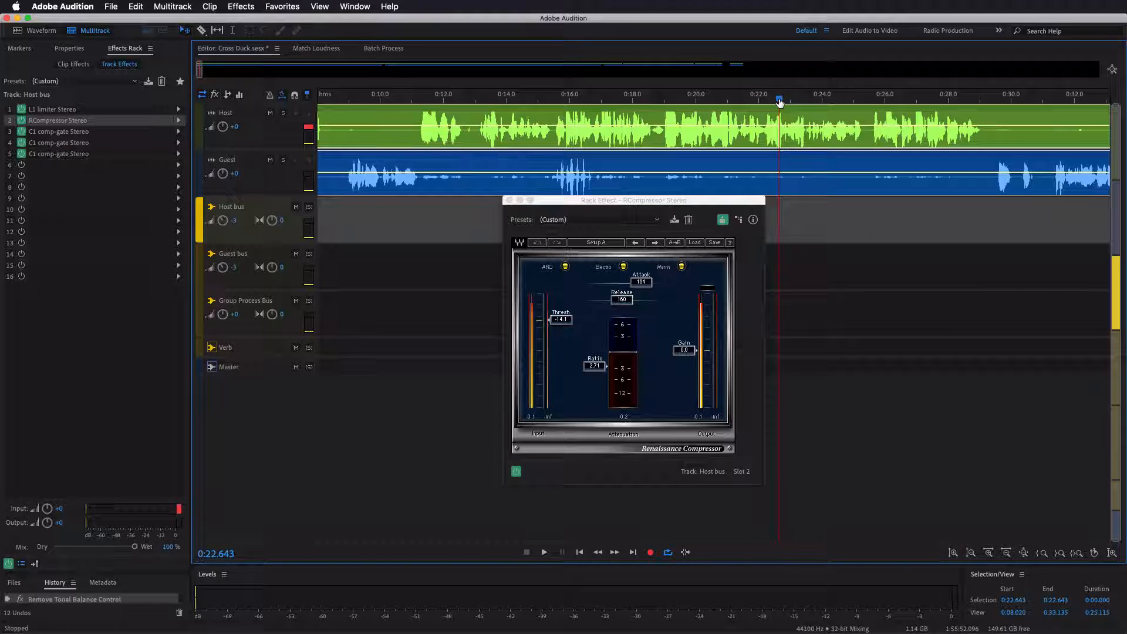
key(space)
key(space)
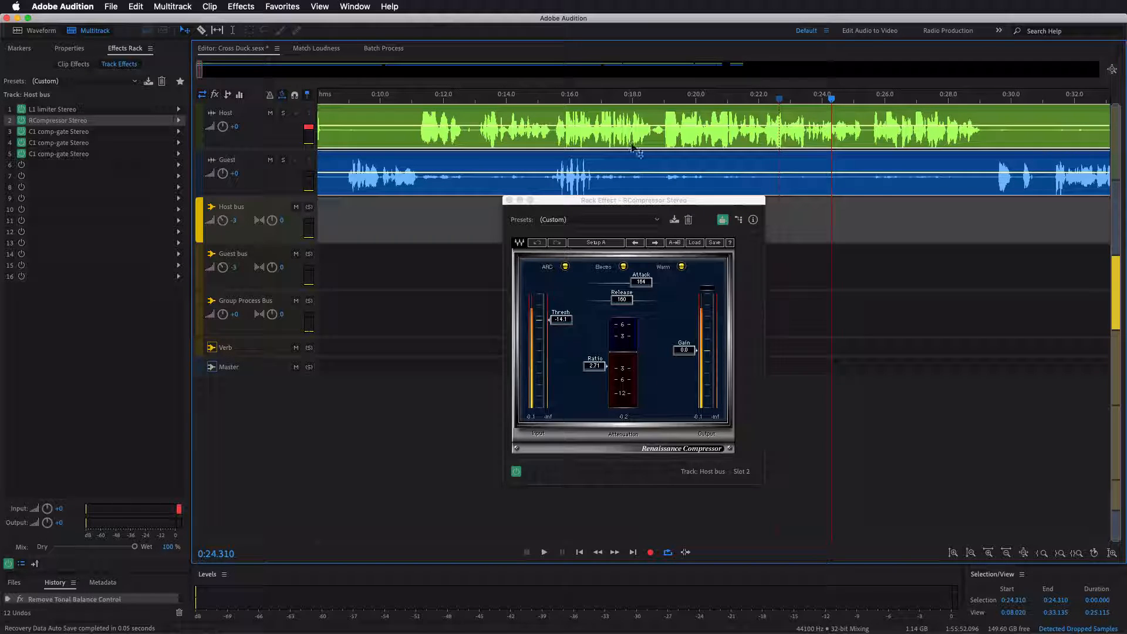
- Play the guest's speech from about 0:09 to check the Host bus compressor's attenuation, and return the playhead to its start
click(341, 102)
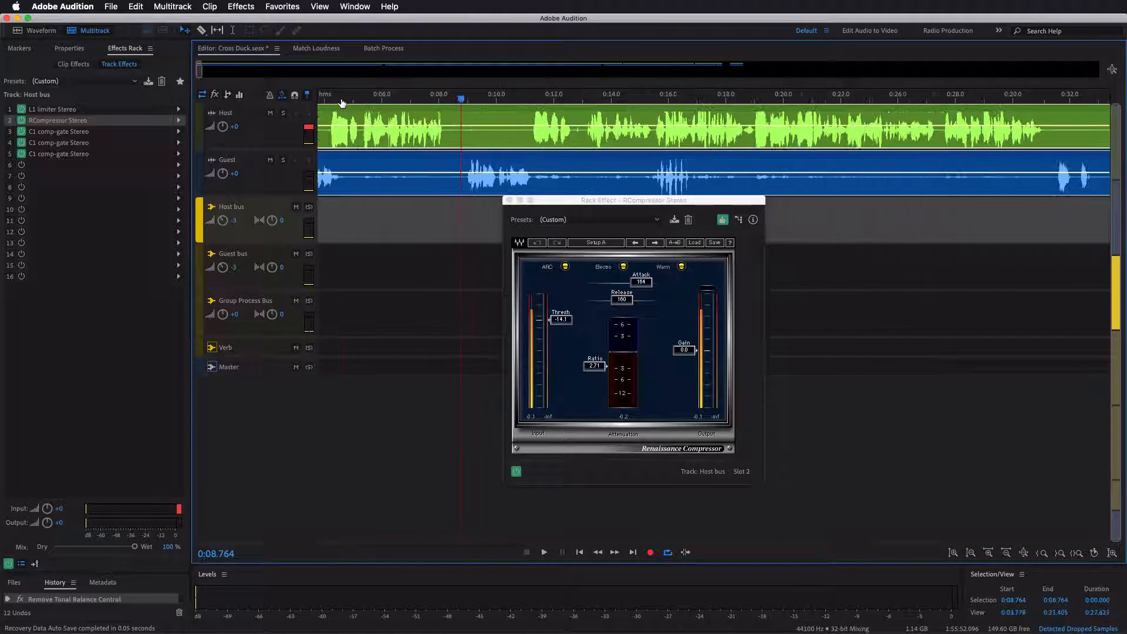
key(space)
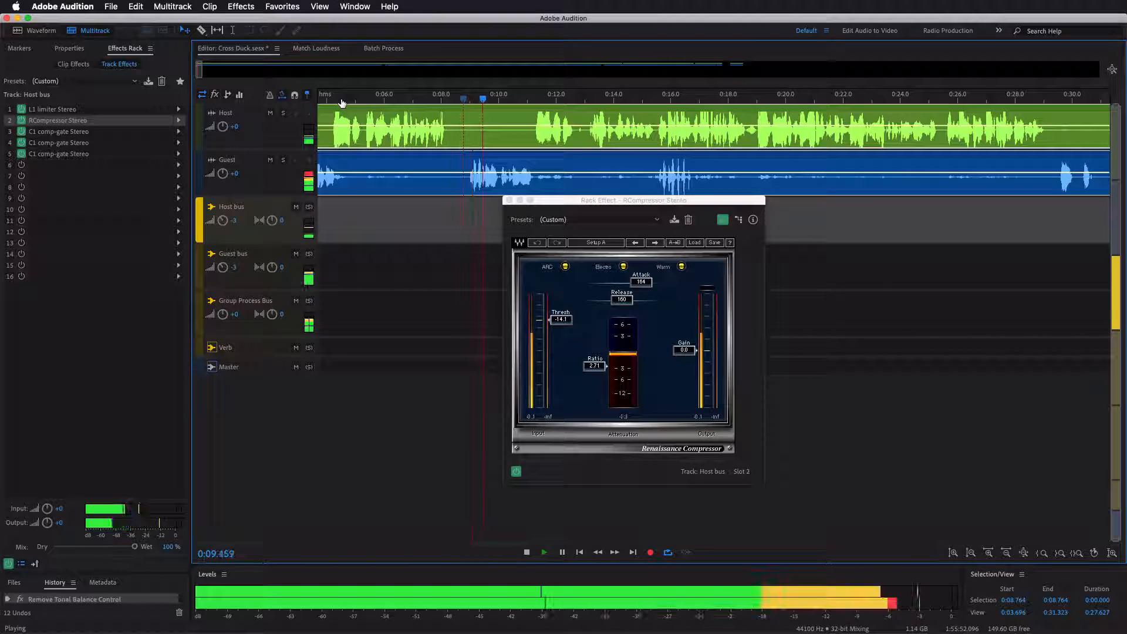
key(space)
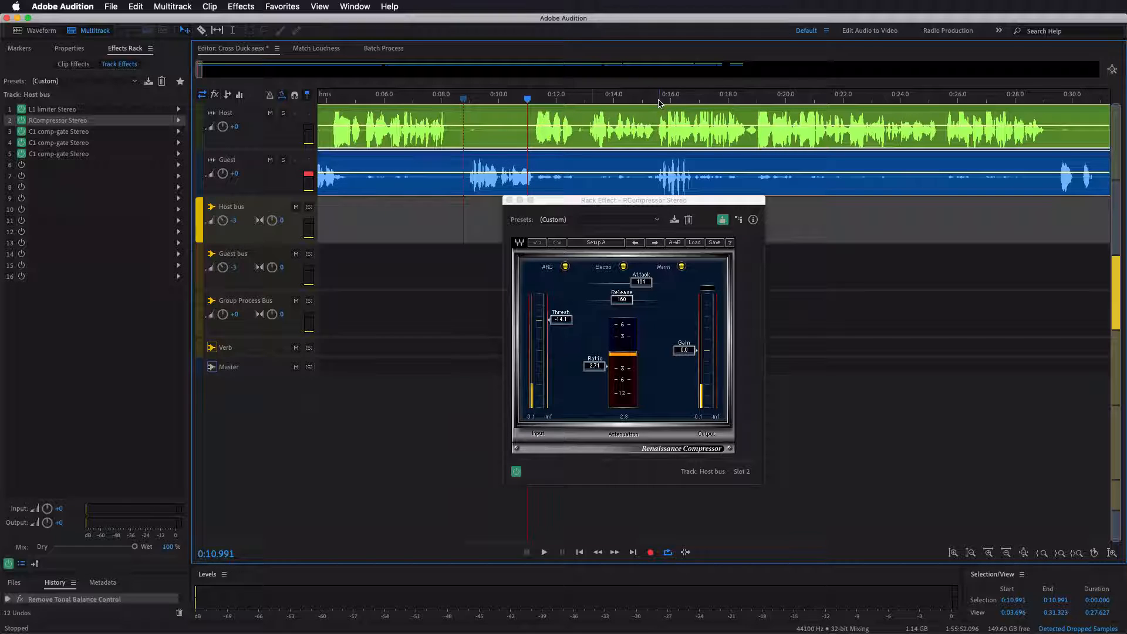
click(472, 103)
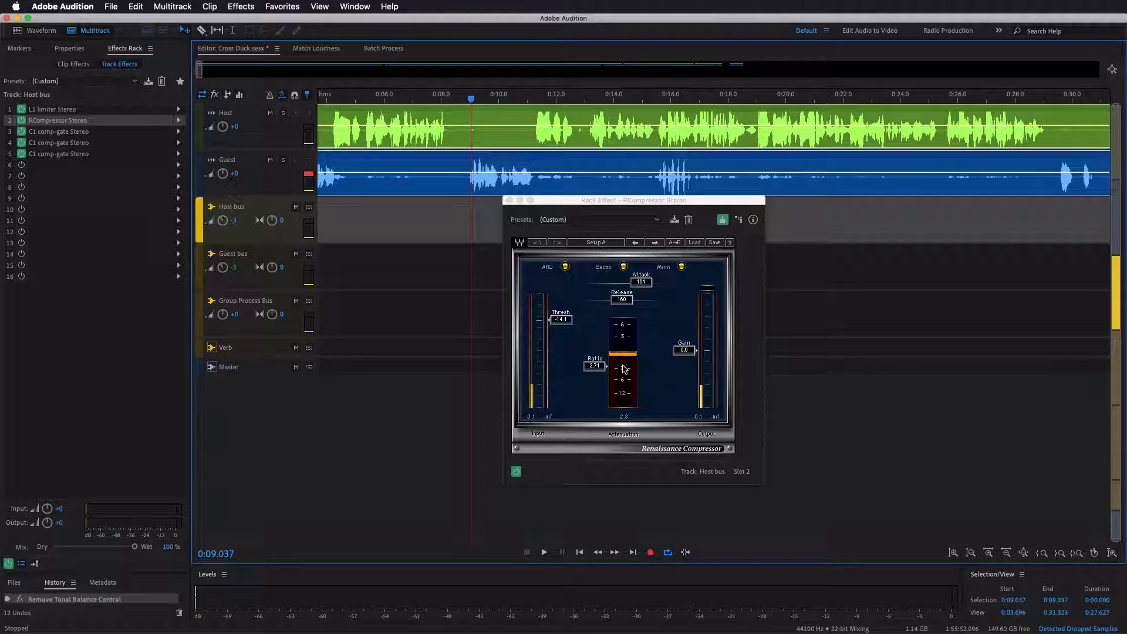
- Compare the effects on the Host track, the Guest track and the Host bus, ending on the bus's L1 limiter Stereo
click(562, 120)
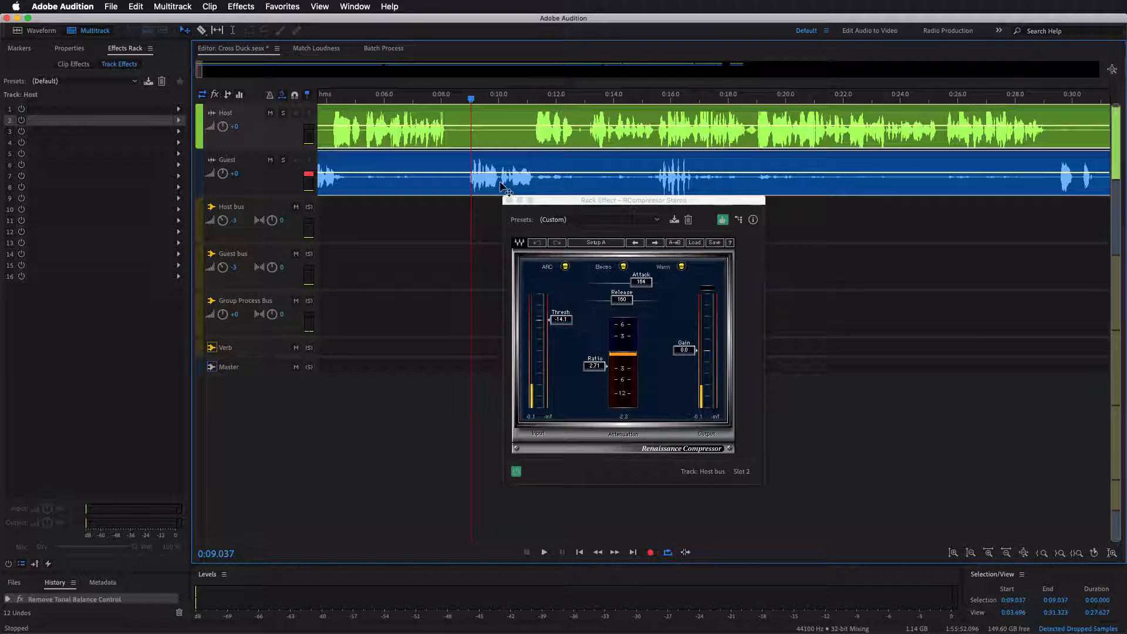
click(504, 188)
click(527, 111)
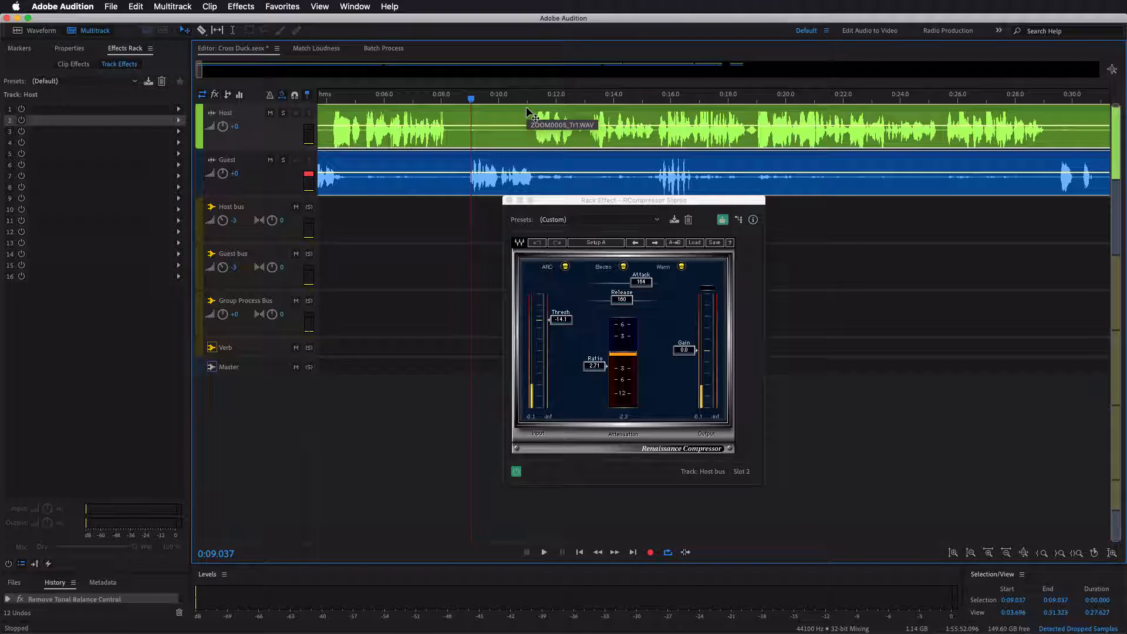
click(496, 166)
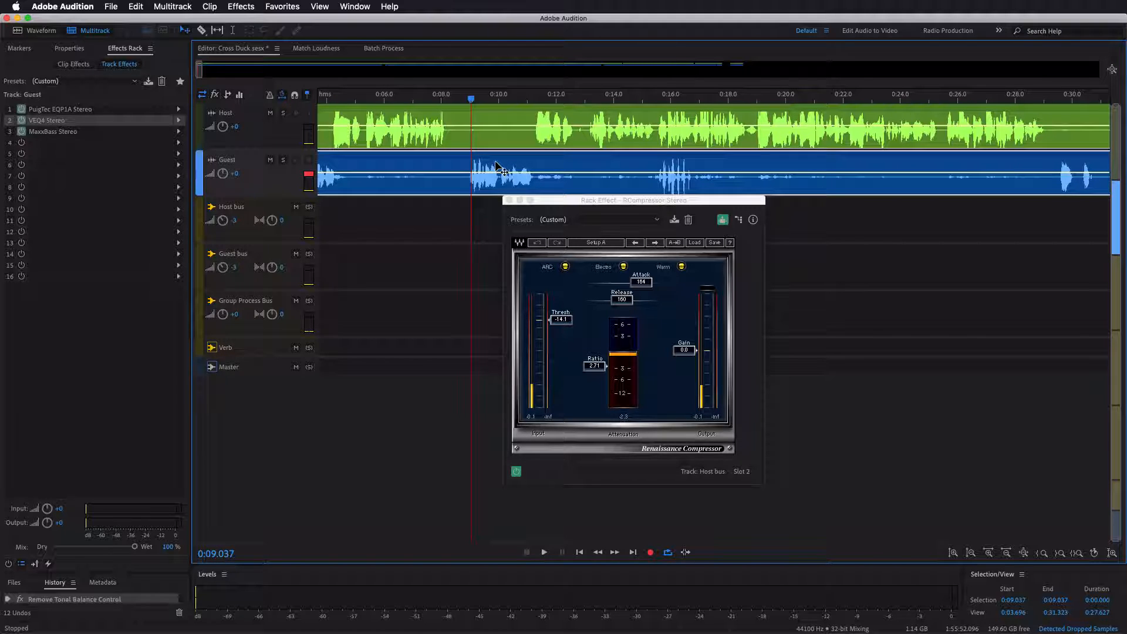
click(270, 206)
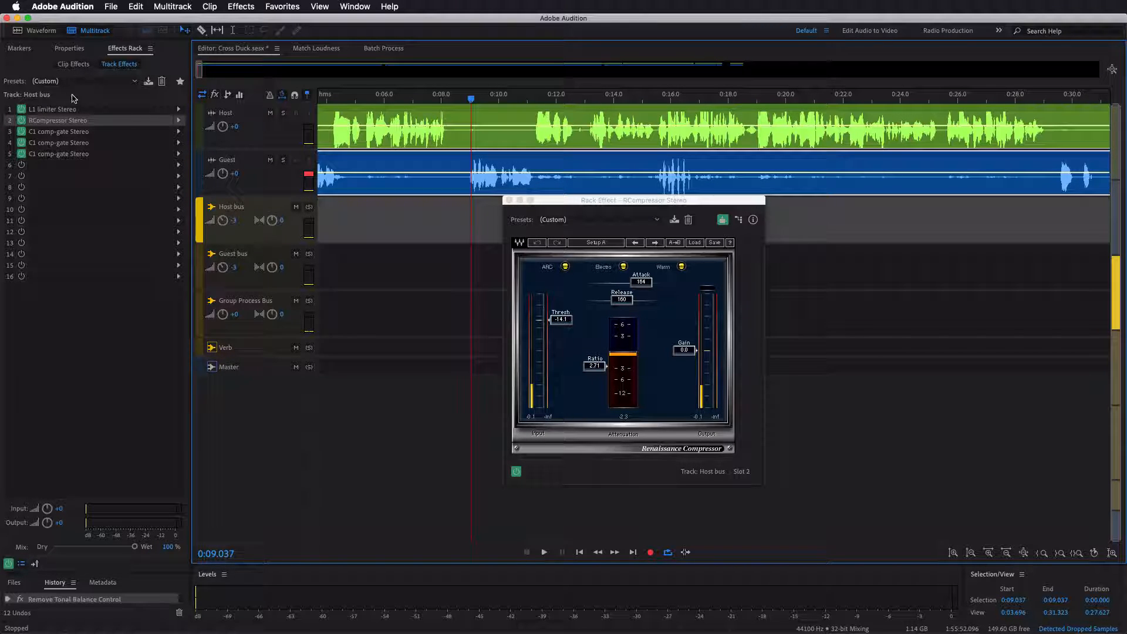
click(93, 111)
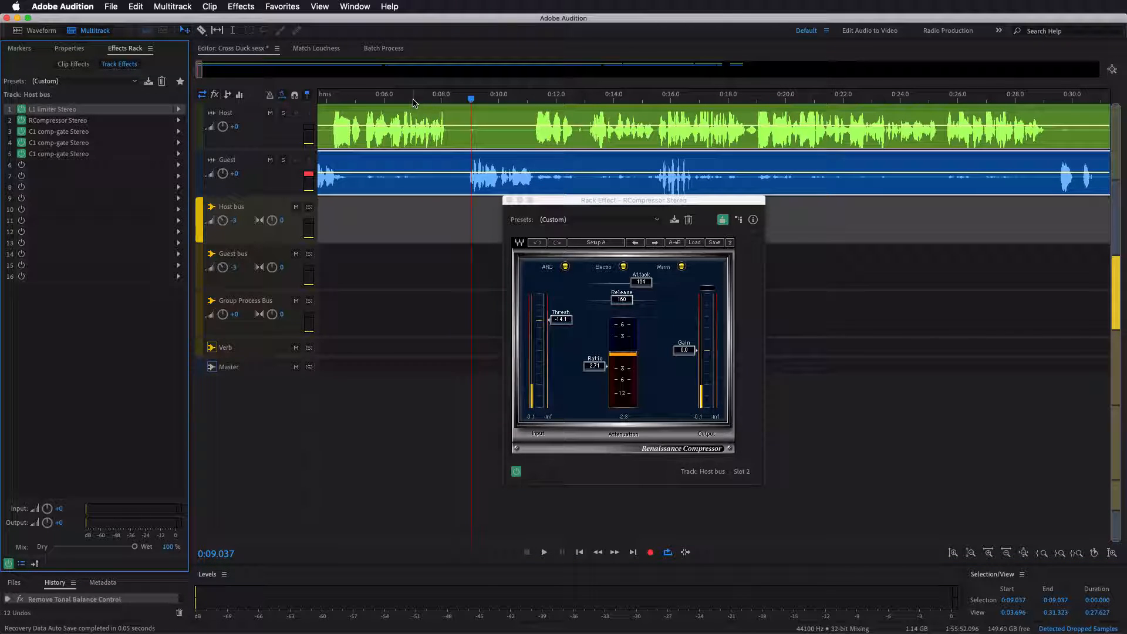
- Expand the Host track to check its output routing, and collapse all tracks to minimum height with the Host bus selected
click(263, 131)
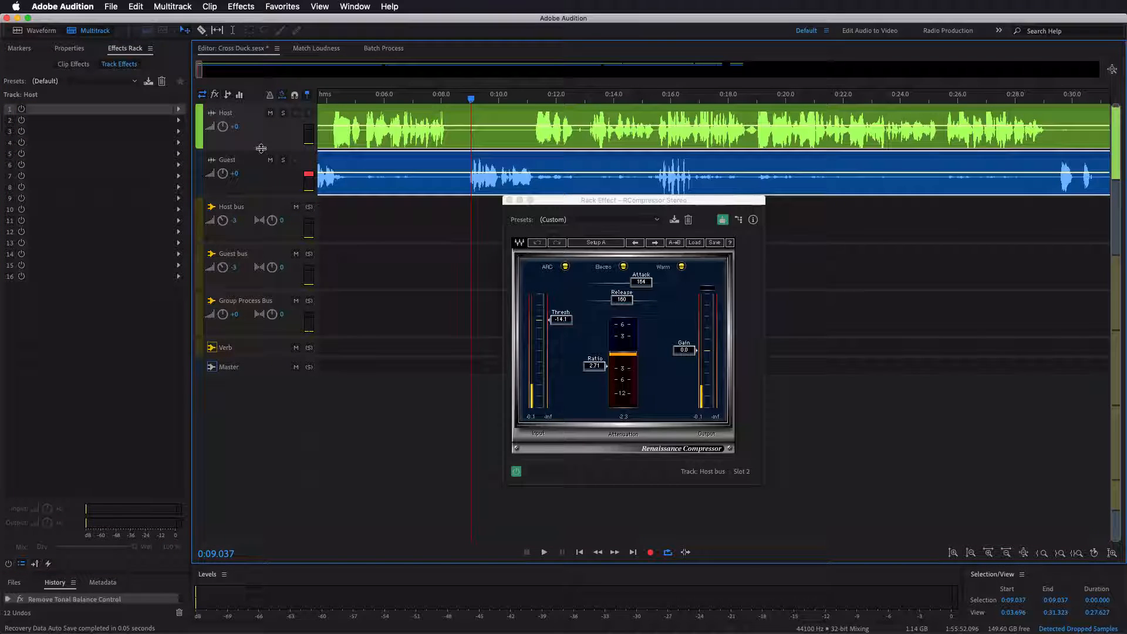
drag(261, 149, 260, 201)
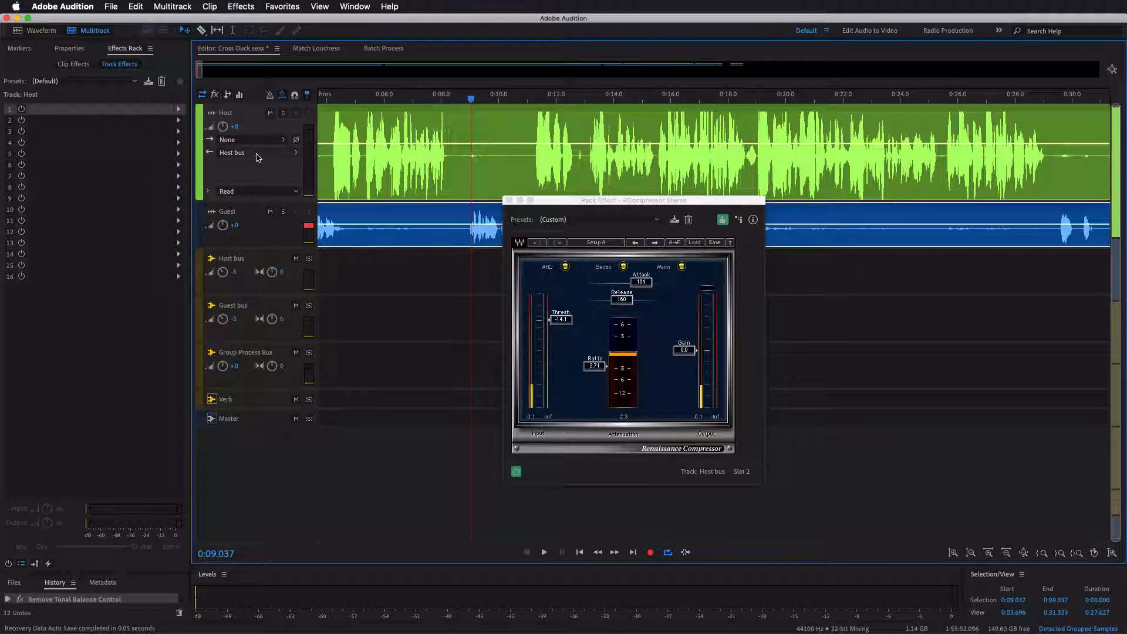
click(274, 252)
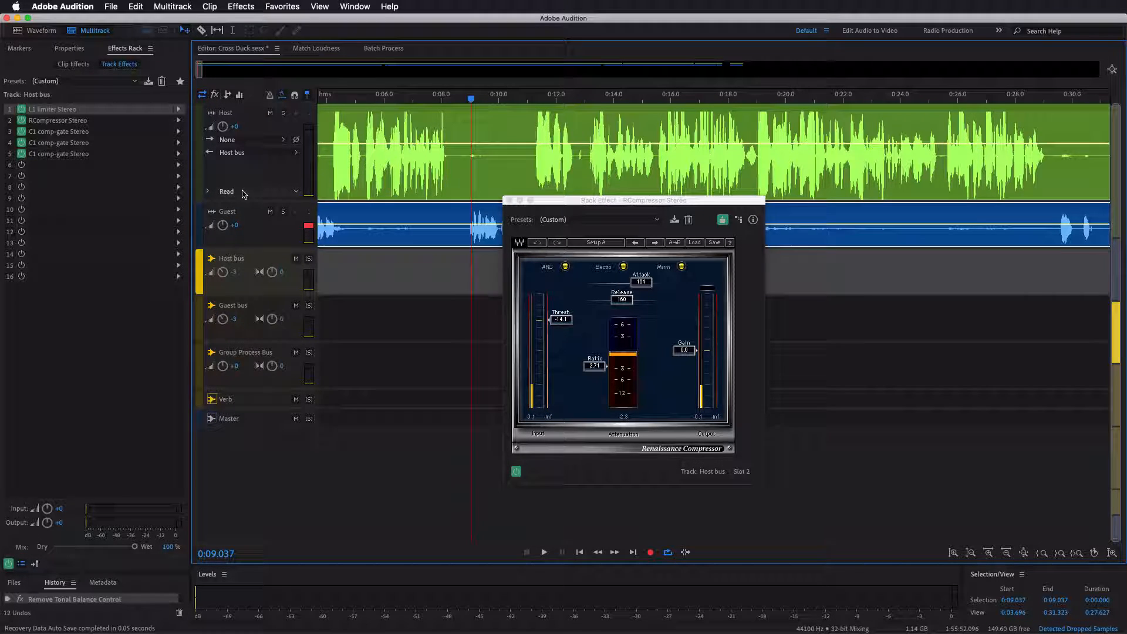
scroll(245, 195, down, 5)
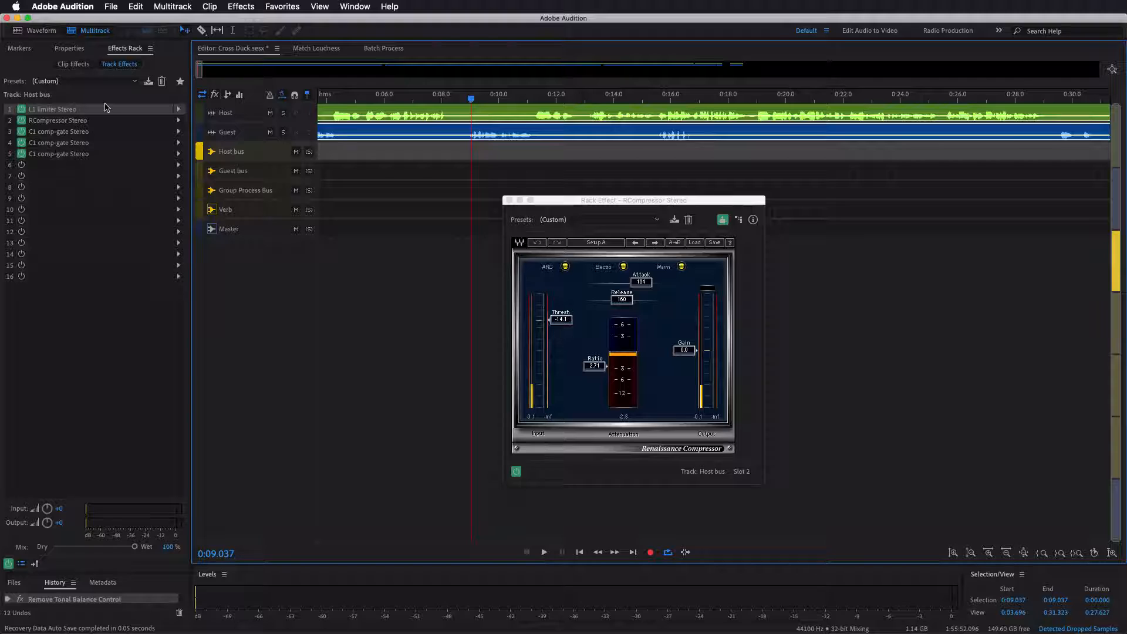
- Check the L1 limiter Stereo on the Host bus, close it, and enlarge the Host track to show its waveform from the session start
double_click(88, 109)
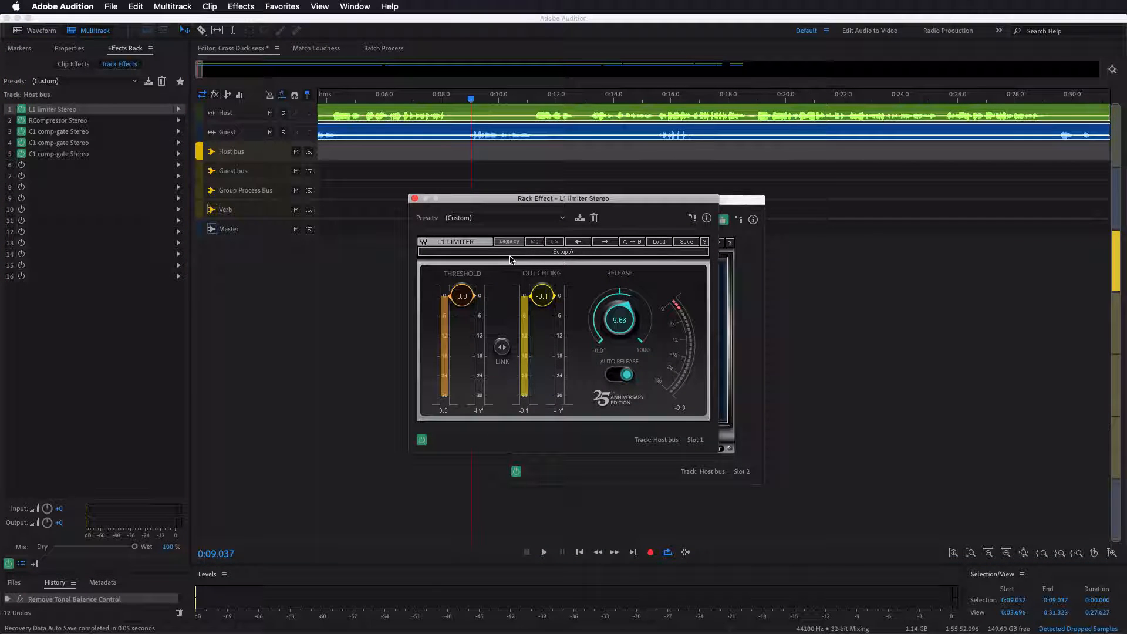
click(415, 200)
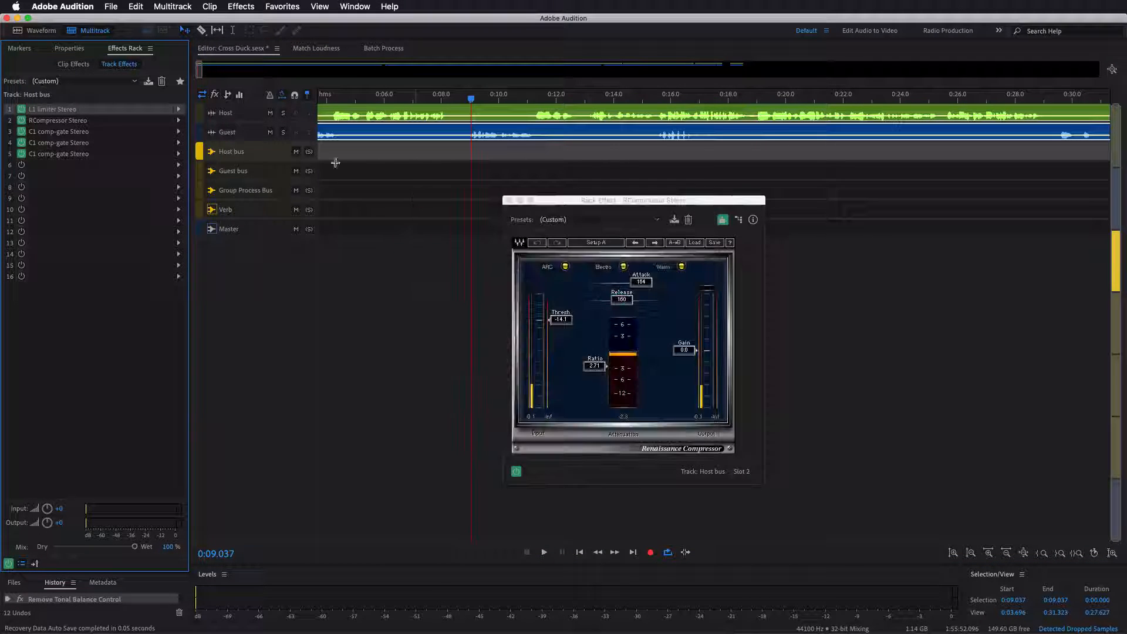
drag(263, 123, 263, 231)
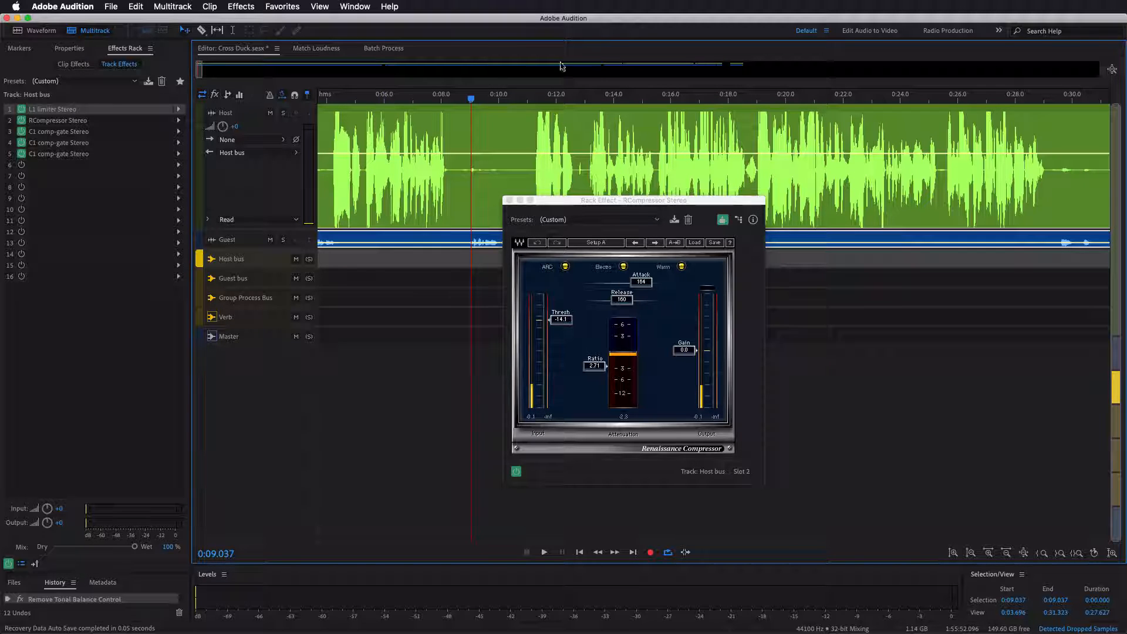
scroll(469, 99, down, 3)
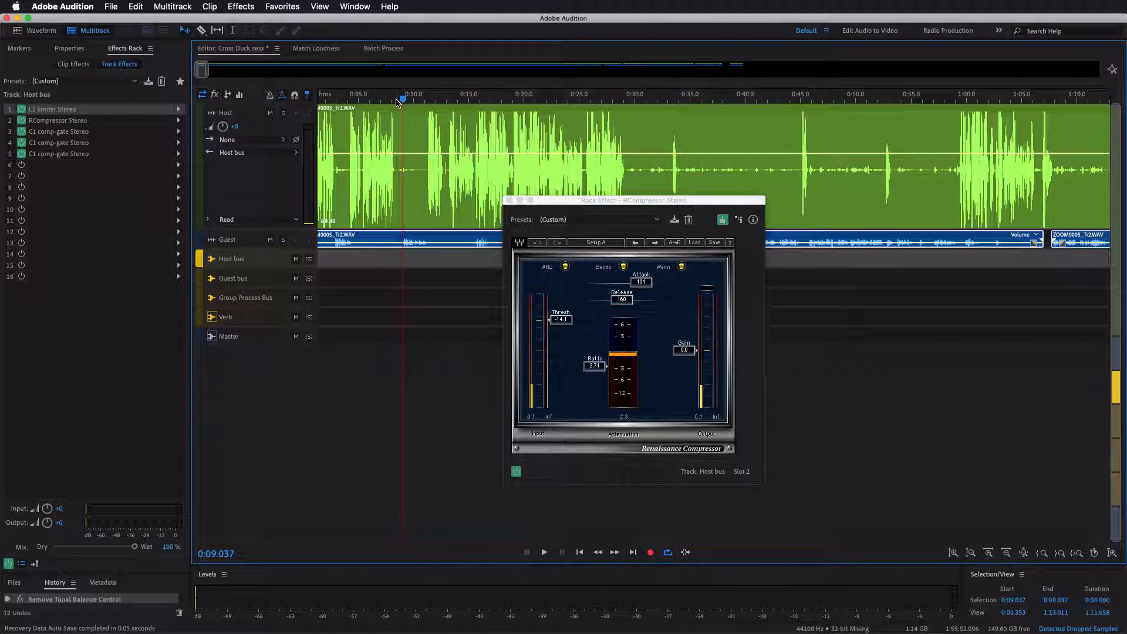
scroll(411, 101, left, 2)
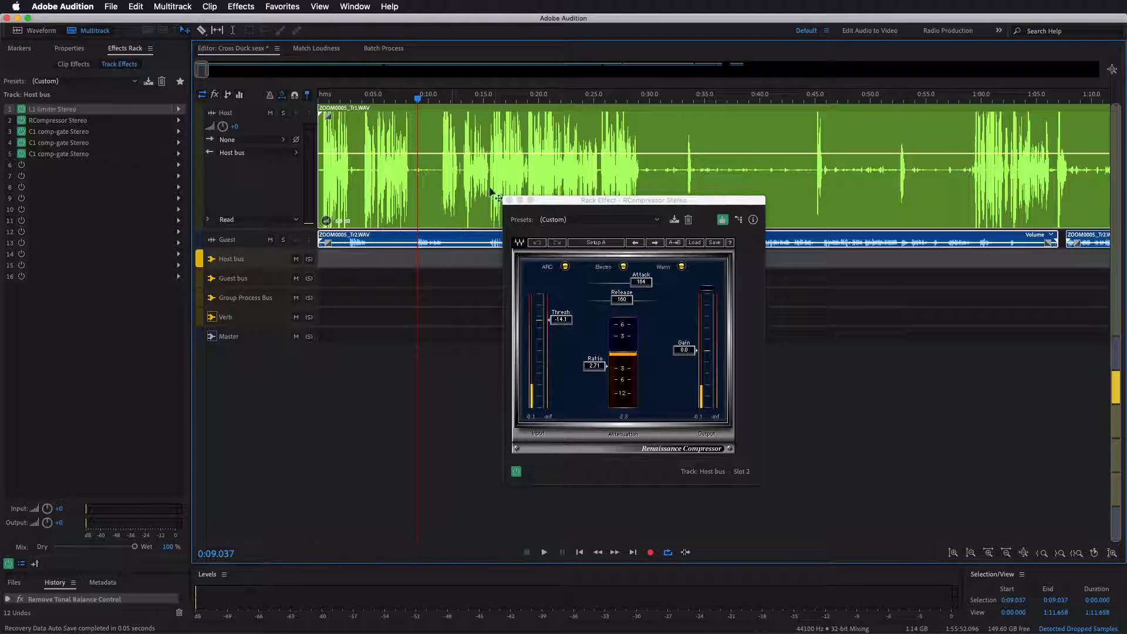
- Play the session briefly from about 0:09 with the Host bus's RCompressor Stereo in view to watch its attenuation
double_click(148, 120)
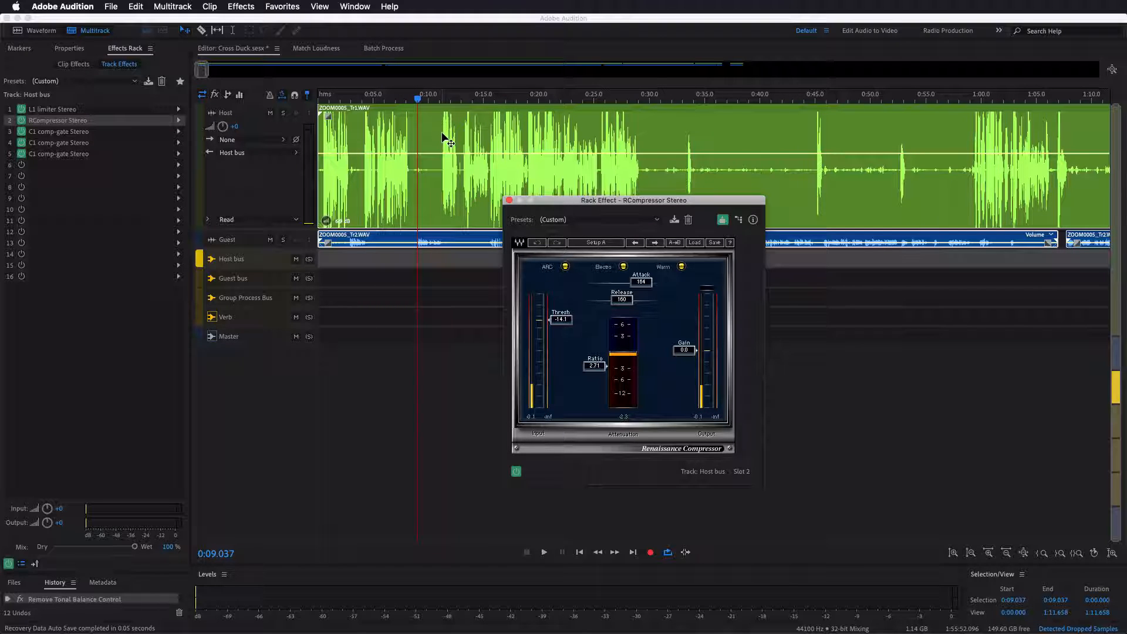
key(space)
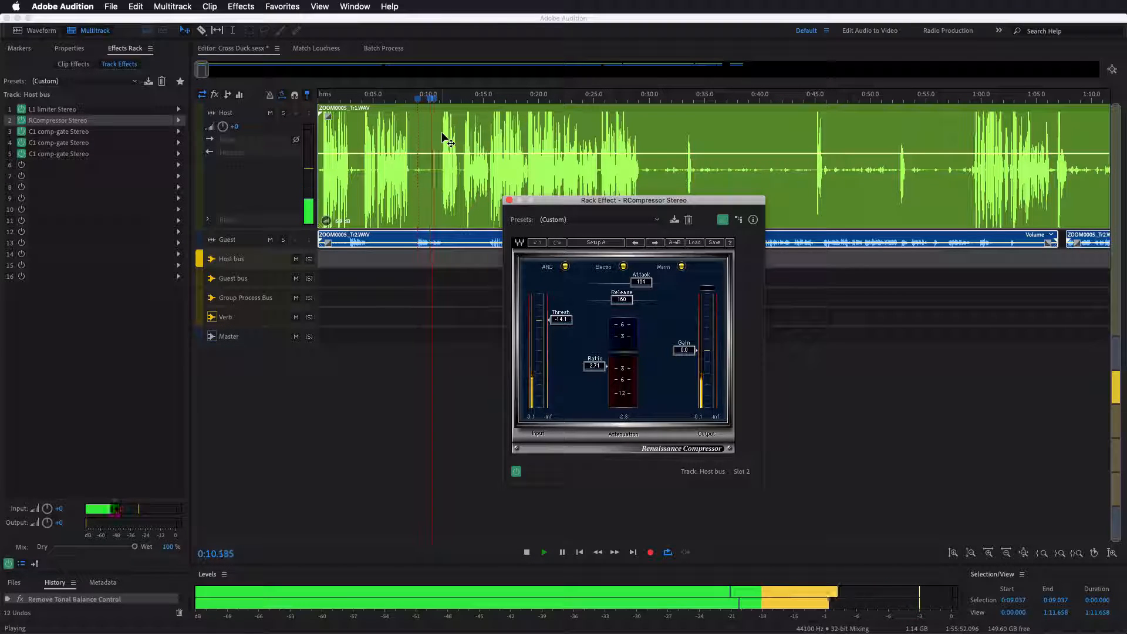
key(space)
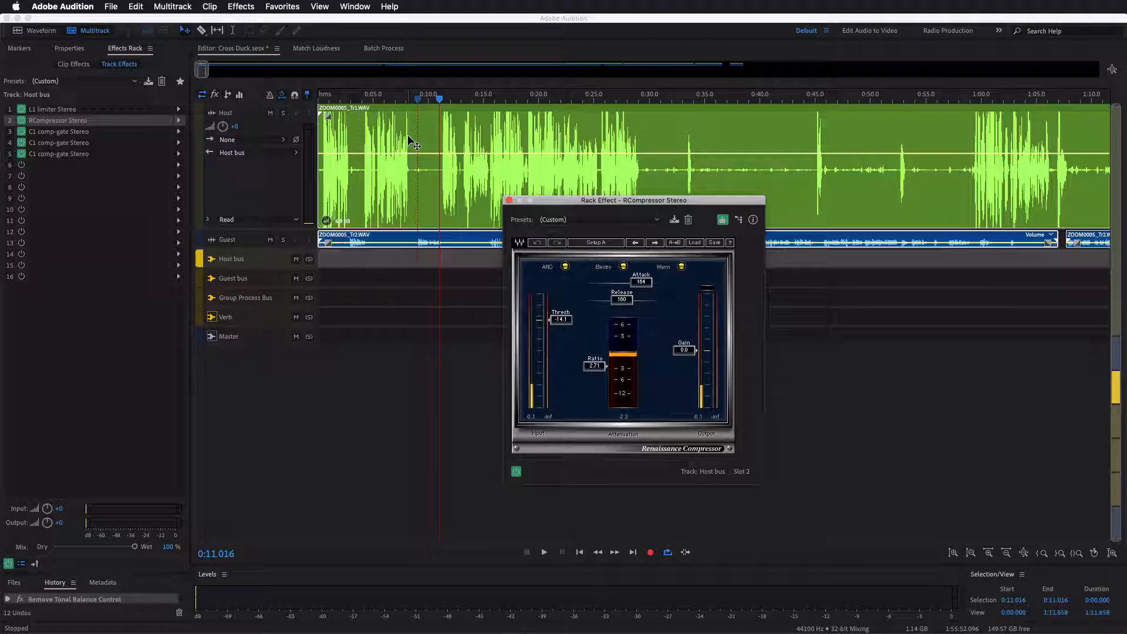
- Open the C1 comp-gate Stereo in slot 3 of the Host bus and play from about 0:06 to watch its expander respond
scroll(432, 91, up, 2)
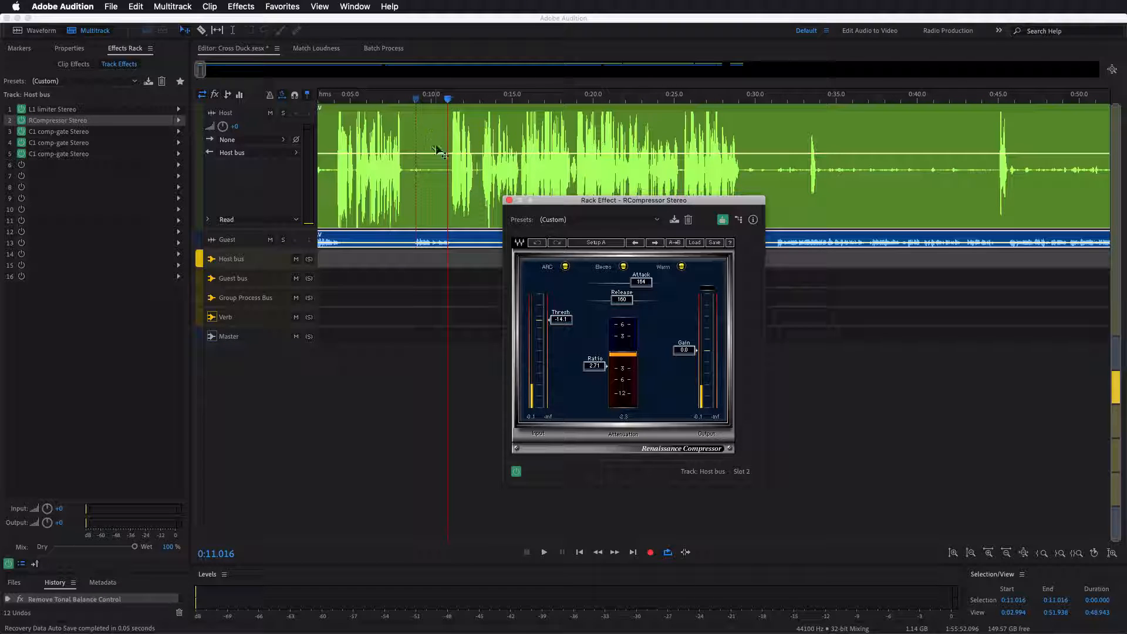
double_click(98, 132)
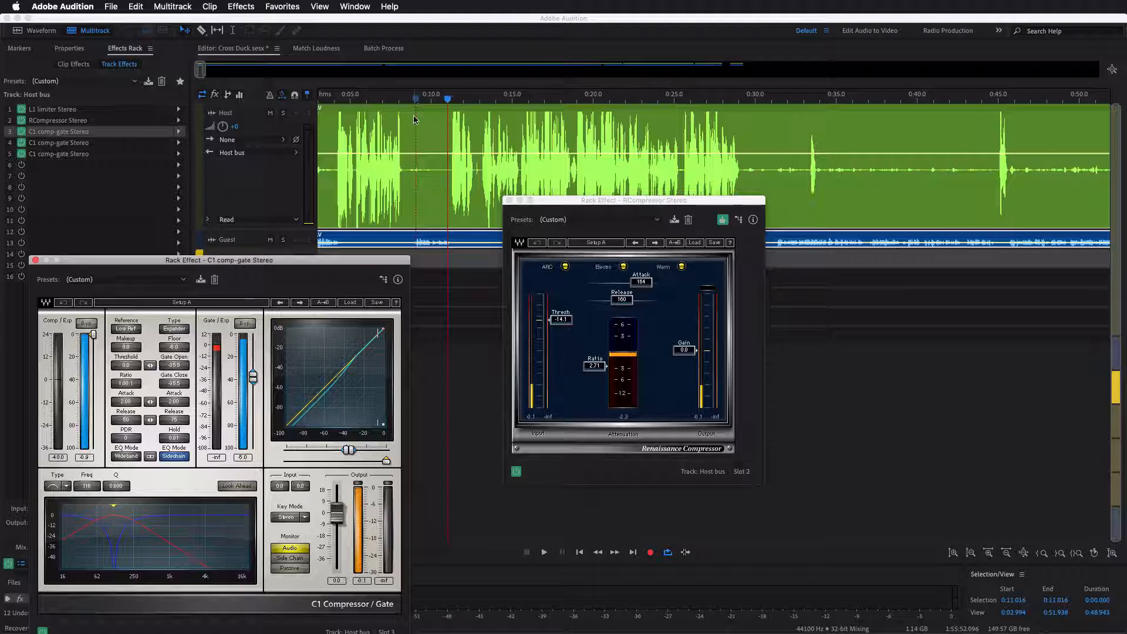
drag(359, 261, 417, 183)
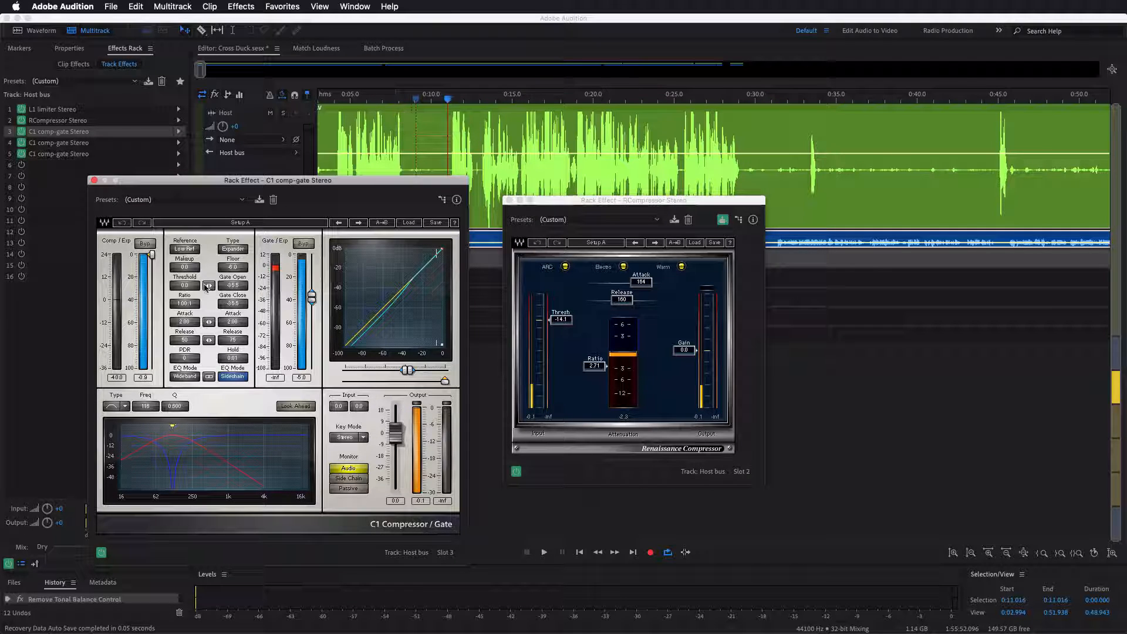
click(373, 100)
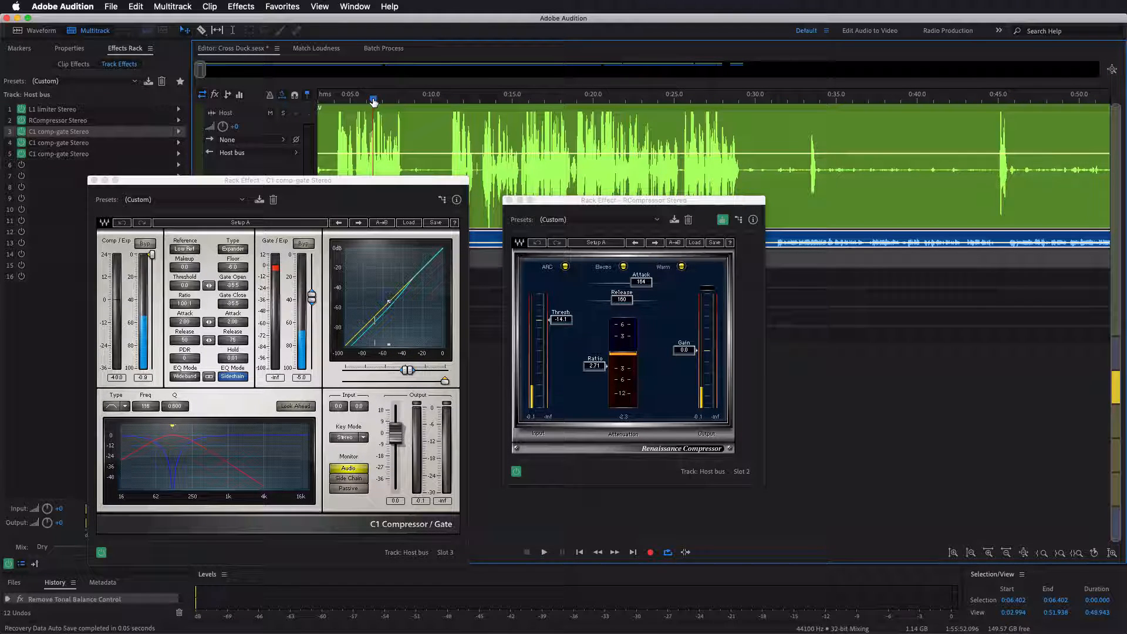
key(space)
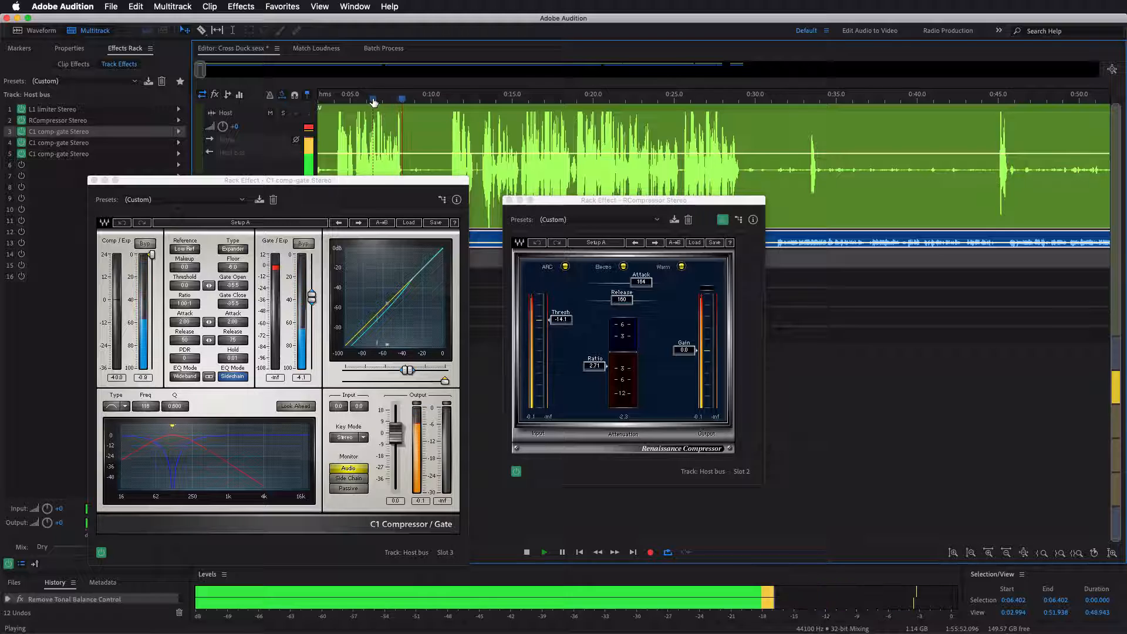
key(space)
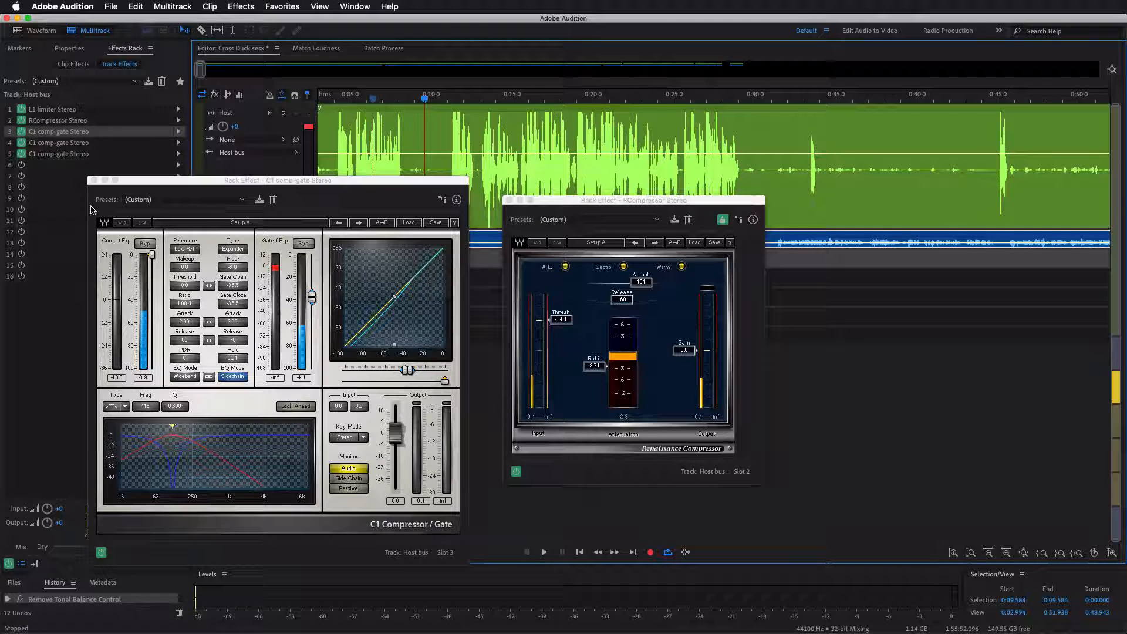
- Replace the open gate with slot 4's C1 comp-gate Stereo for inspection, and place the playhead at about 0:07
click(92, 180)
double_click(87, 143)
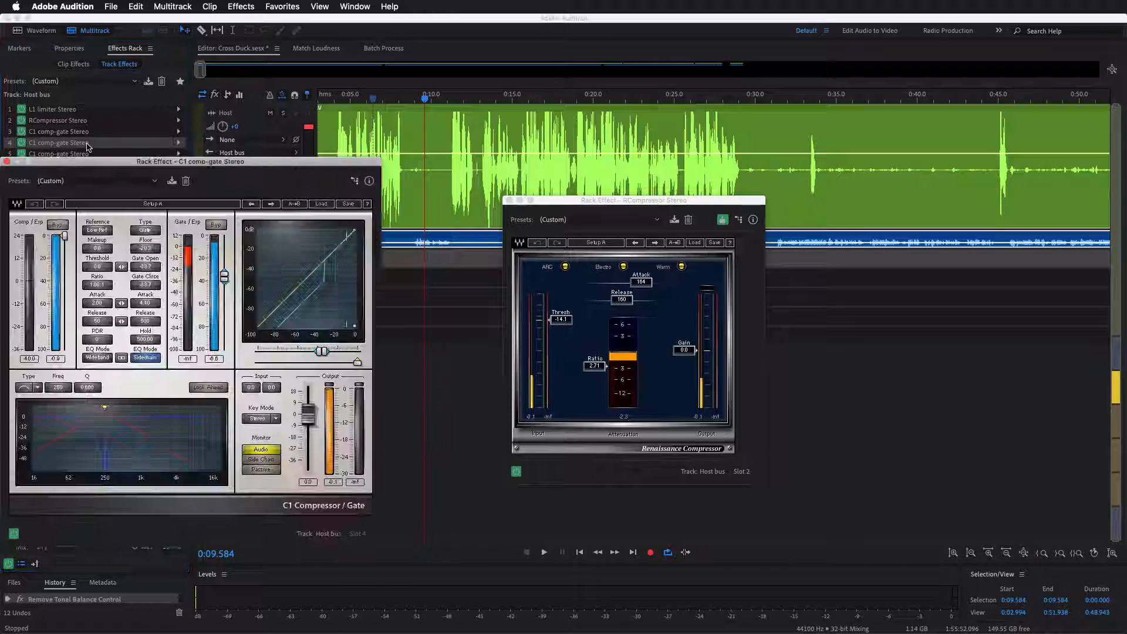
drag(173, 166, 234, 174)
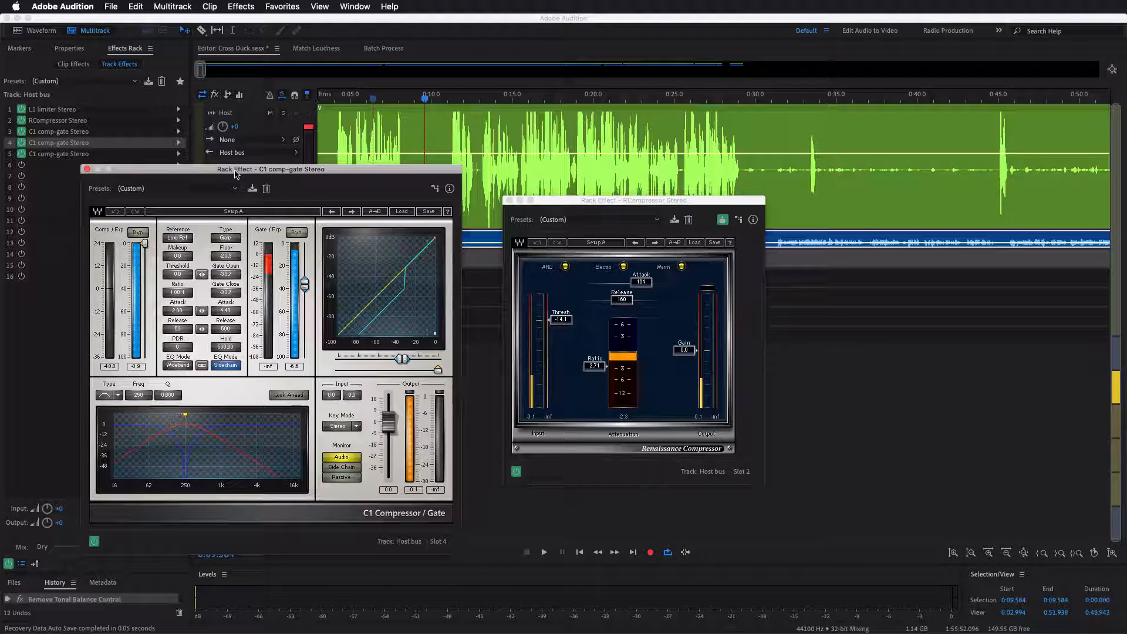
click(390, 100)
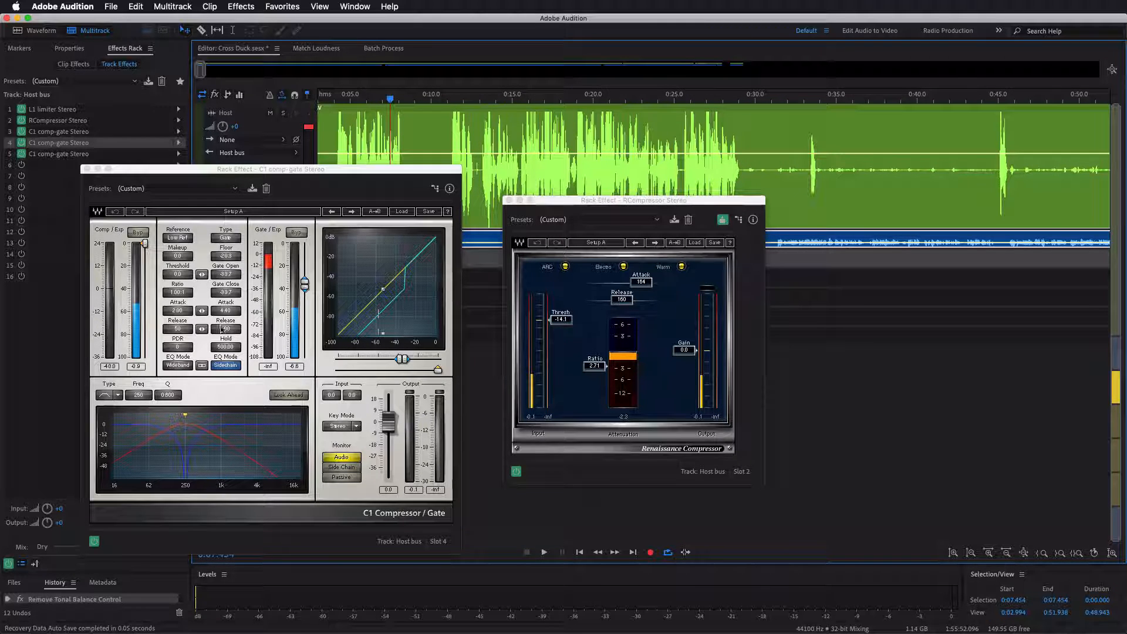
- Open the host's ZOOM0005_Tr1.WAV clip in the waveform editor and examine the low frequencies of its speech and pauses in the spectrogram
double_click(383, 111)
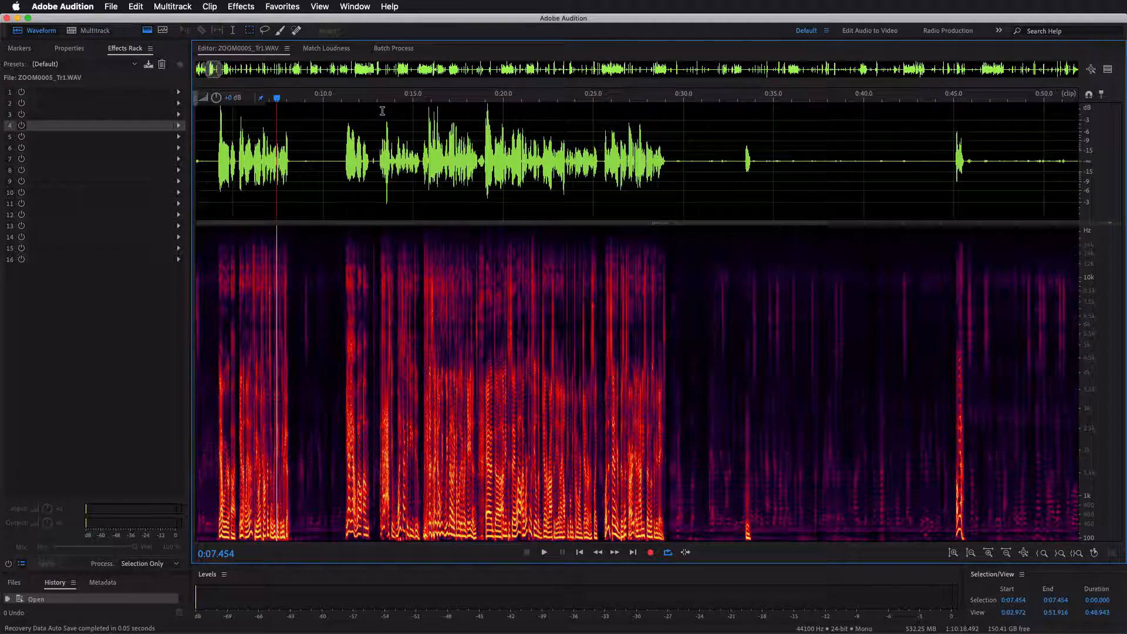
scroll(254, 145, up, 1)
scroll(255, 145, up, 1)
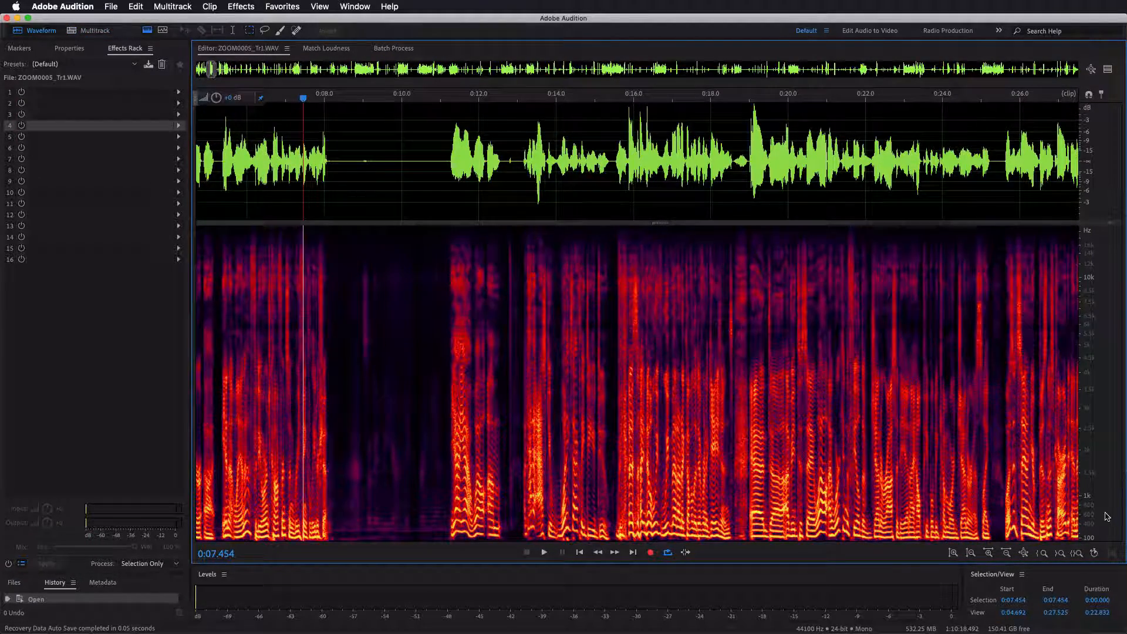
scroll(1099, 514, up, 3)
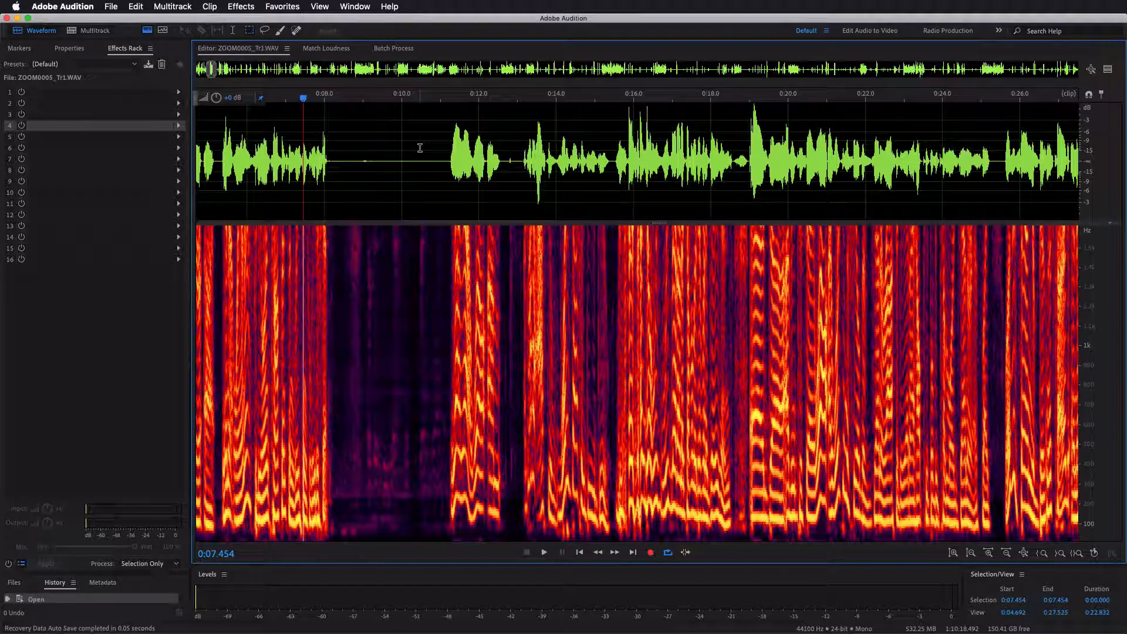
scroll(442, 163, down, 5)
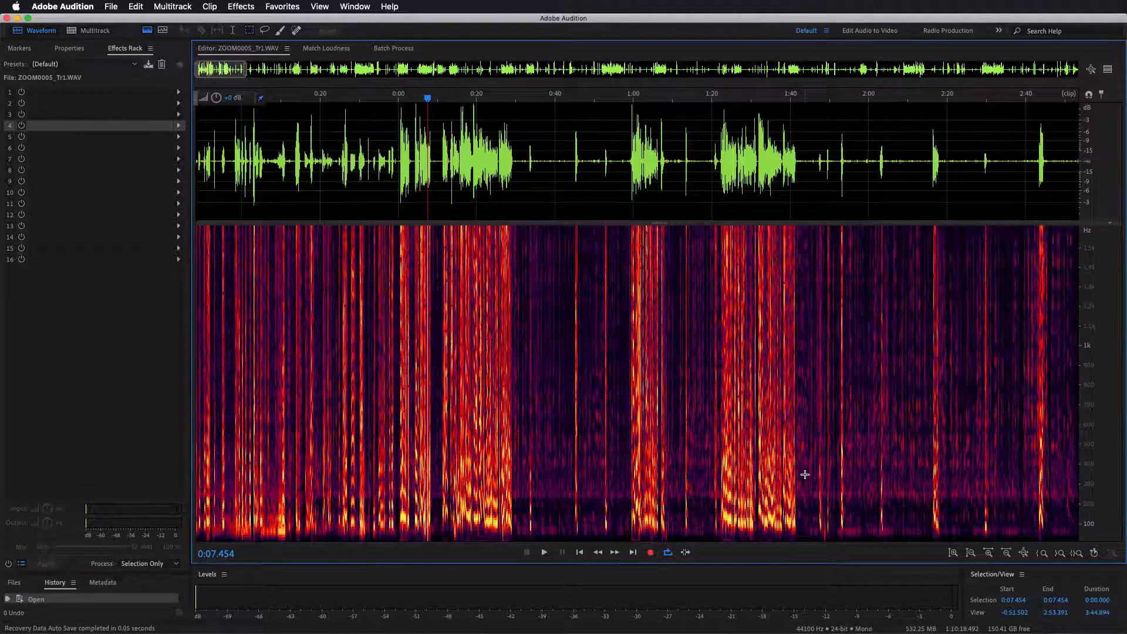
click(504, 129)
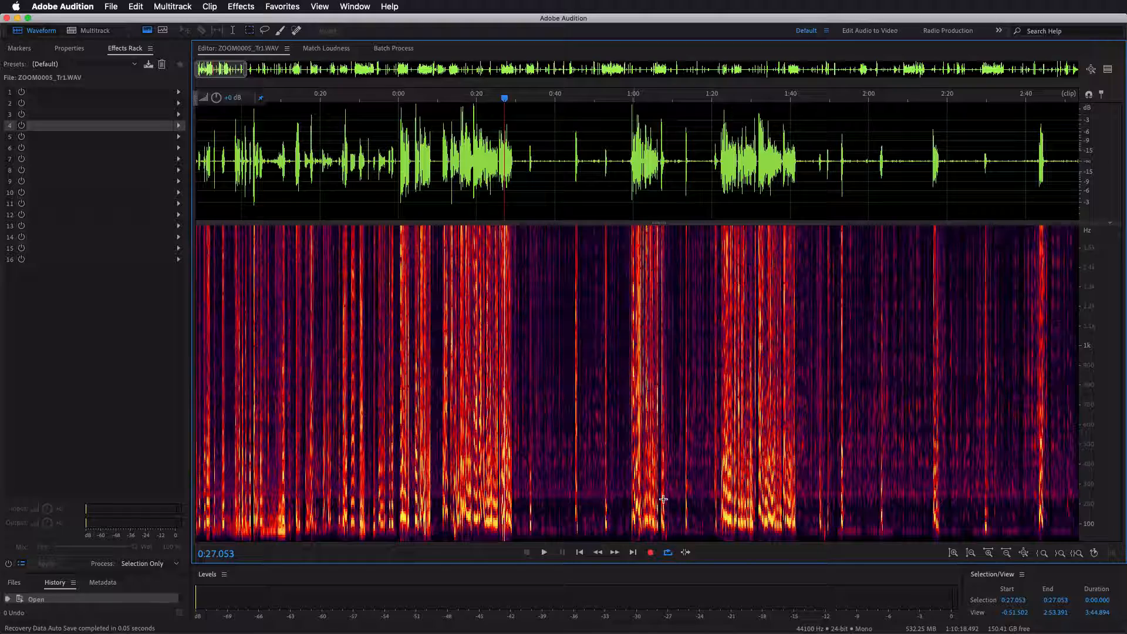
- Return to the multitrack session, close the slot 4 gate and show the Host bus's effects
click(84, 32)
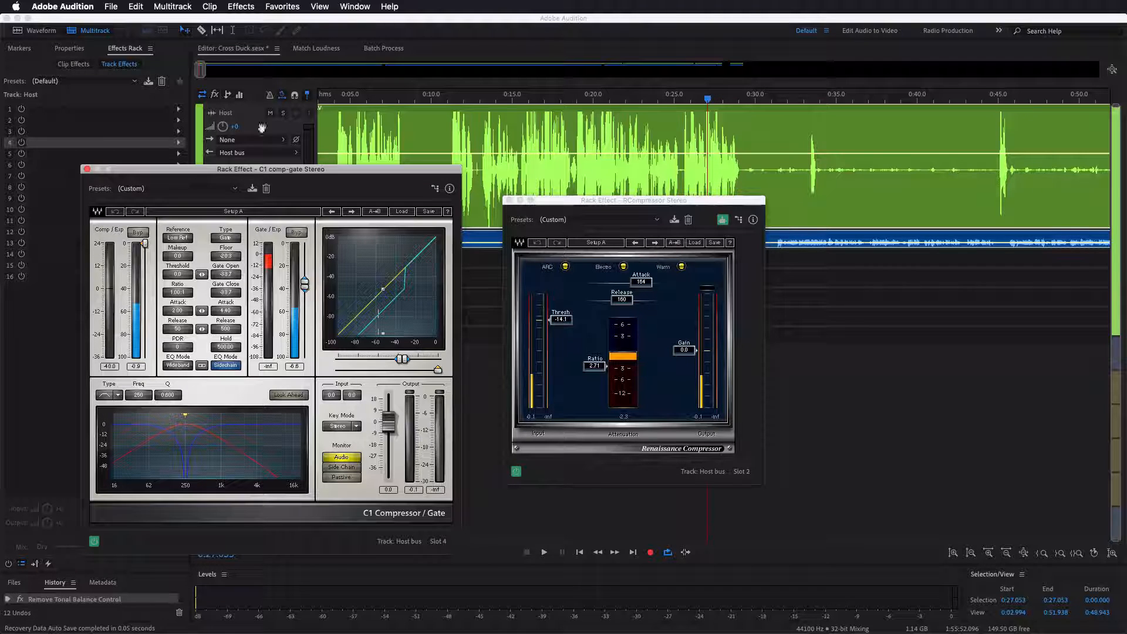
click(88, 170)
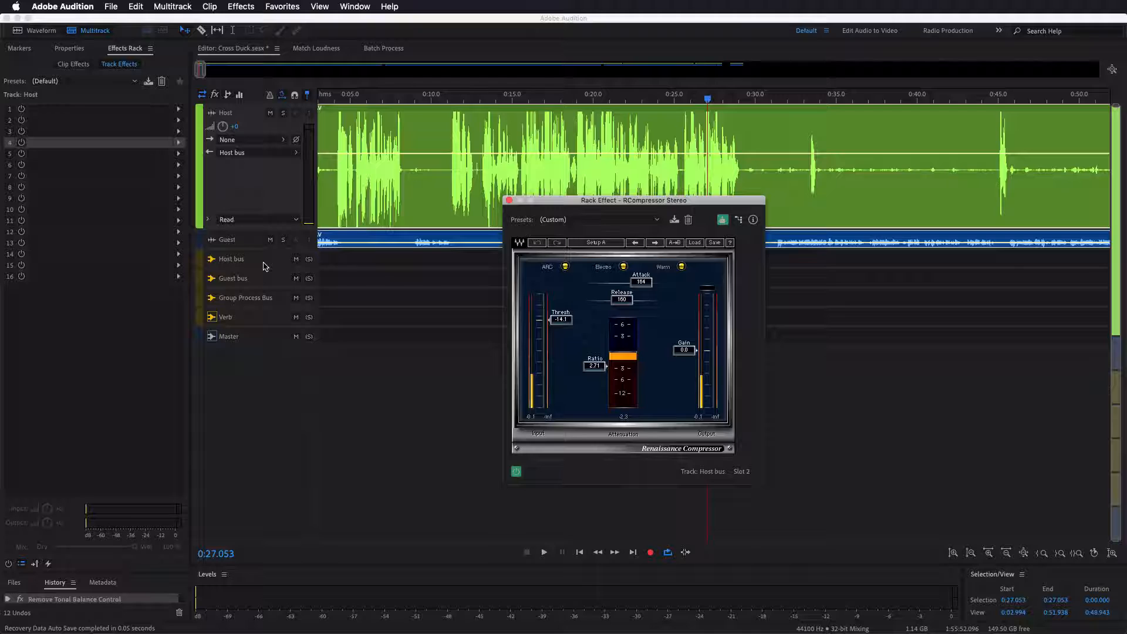
click(263, 267)
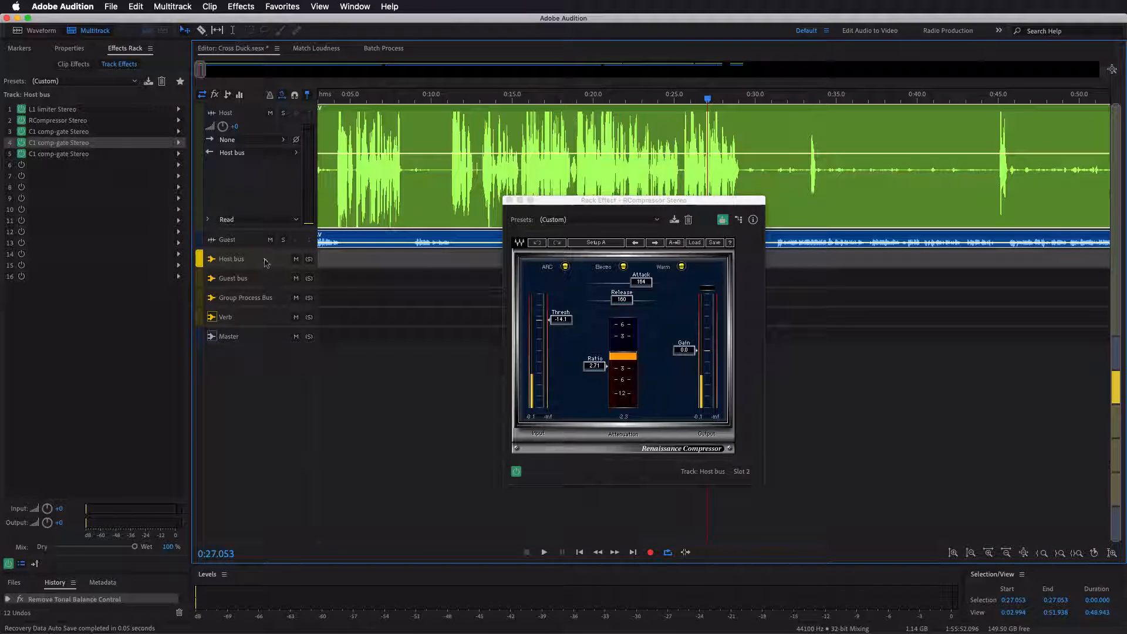
- Compare the C1 comp-gate Stereo settings in slots 5 and 4 of the Host bus side by side, and close both
double_click(76, 154)
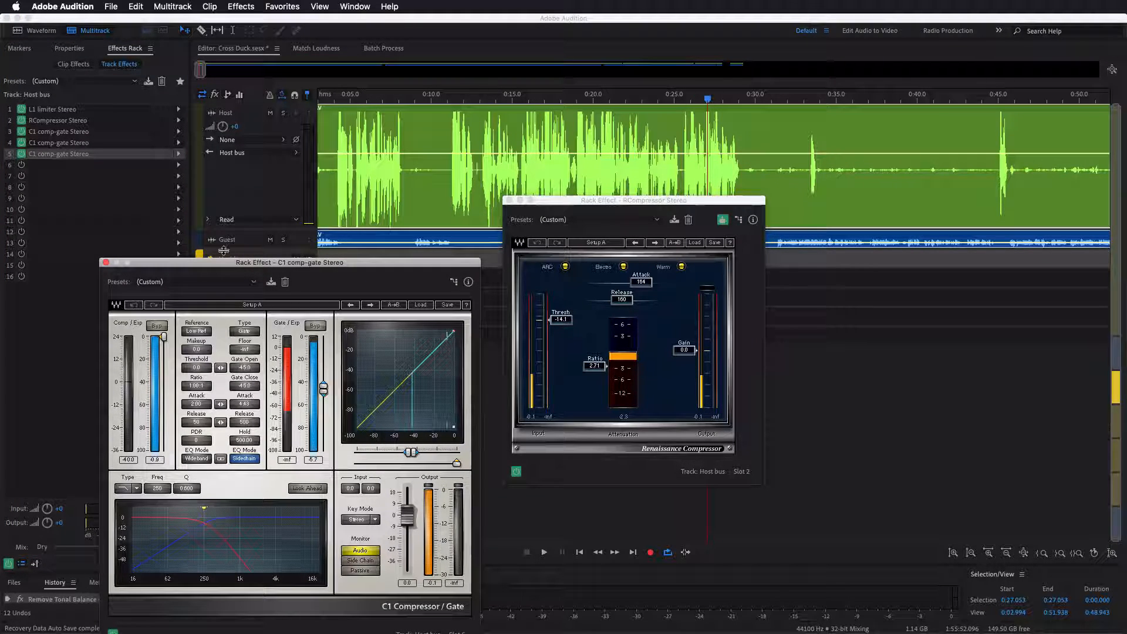
double_click(112, 142)
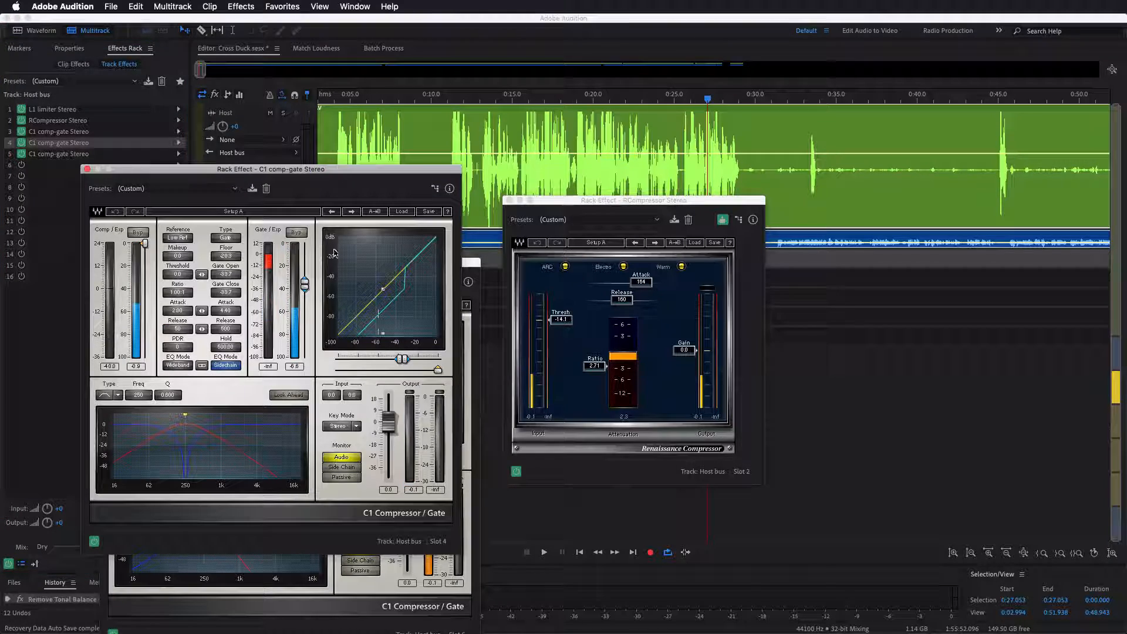
drag(291, 171, 787, 137)
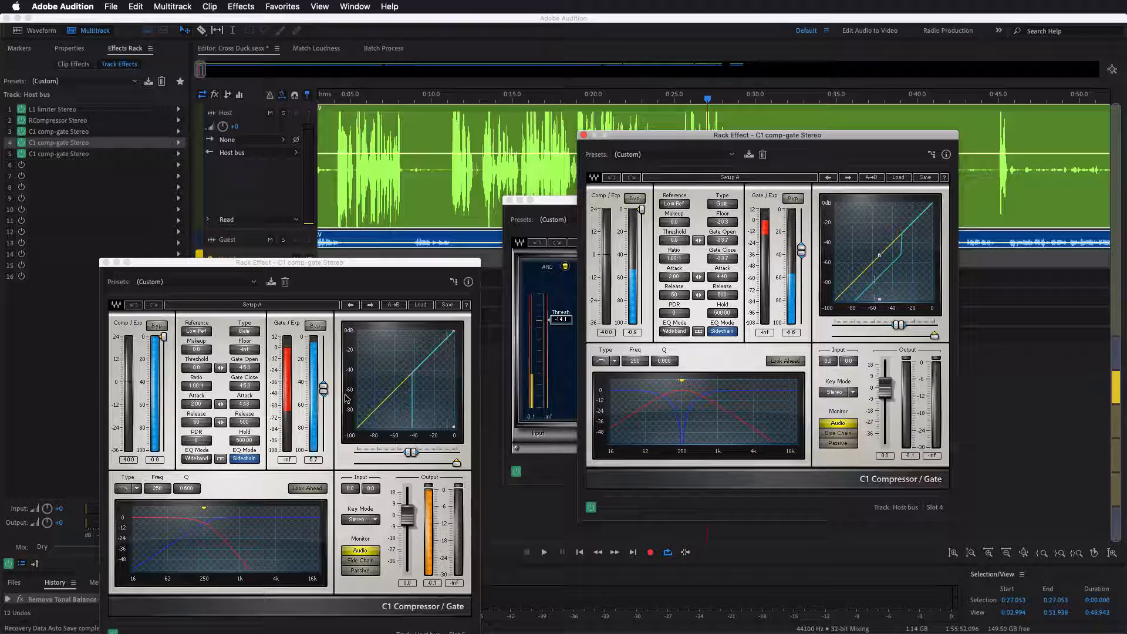
click(81, 213)
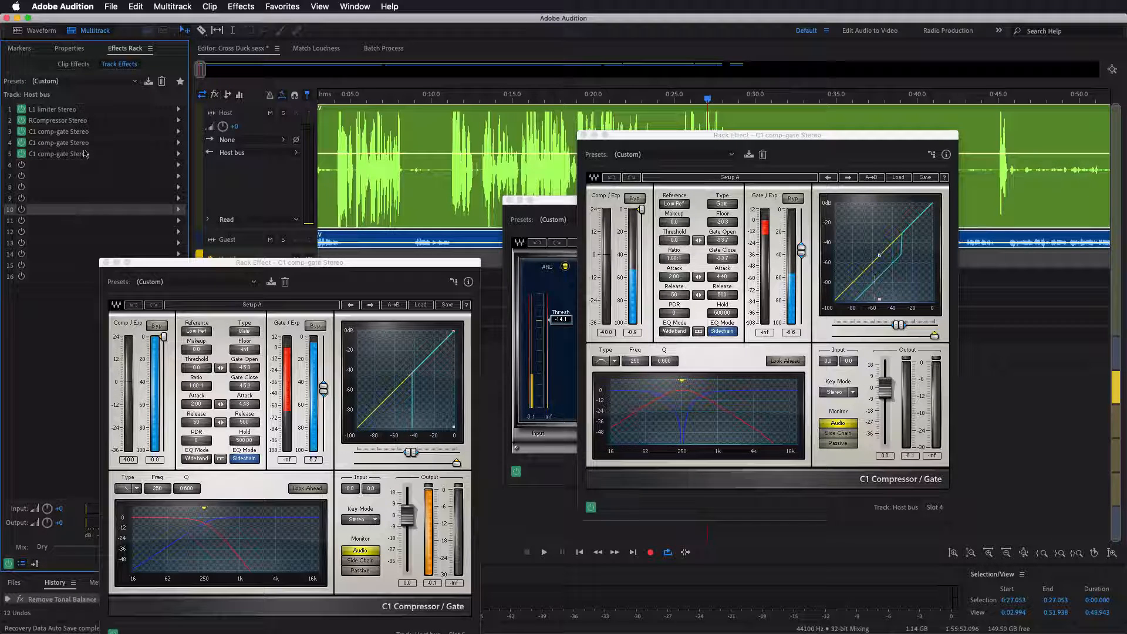
click(585, 135)
click(106, 262)
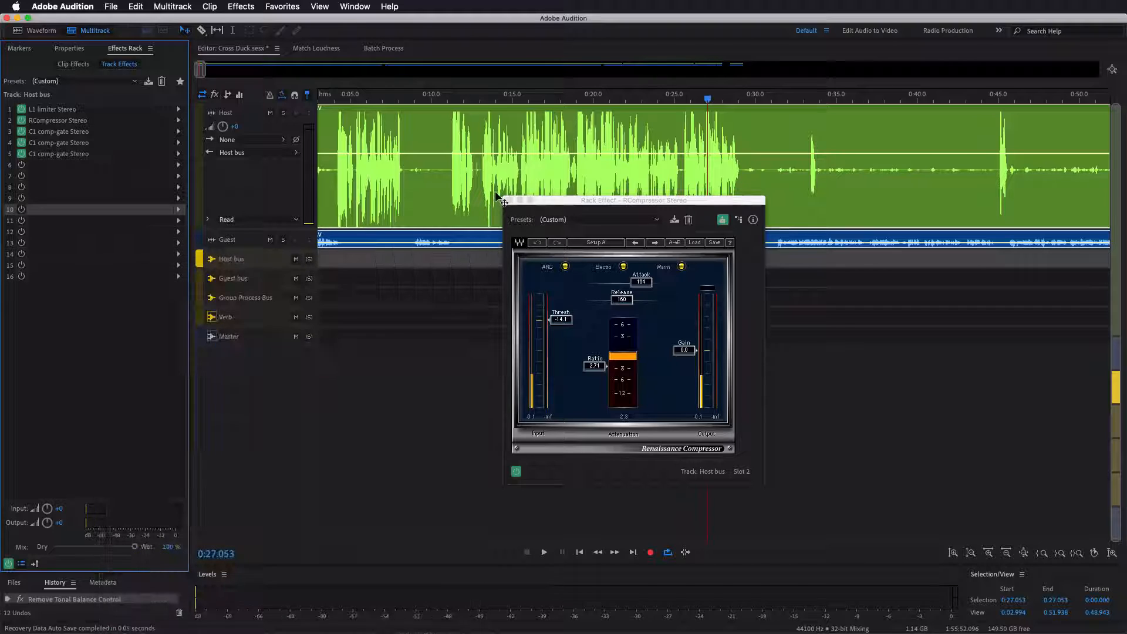
- Review the Host bus's RCompressor Stereo, the slot 3 C1 comp-gate and the slot 4 C1 comp-gate one after another
double_click(71, 120)
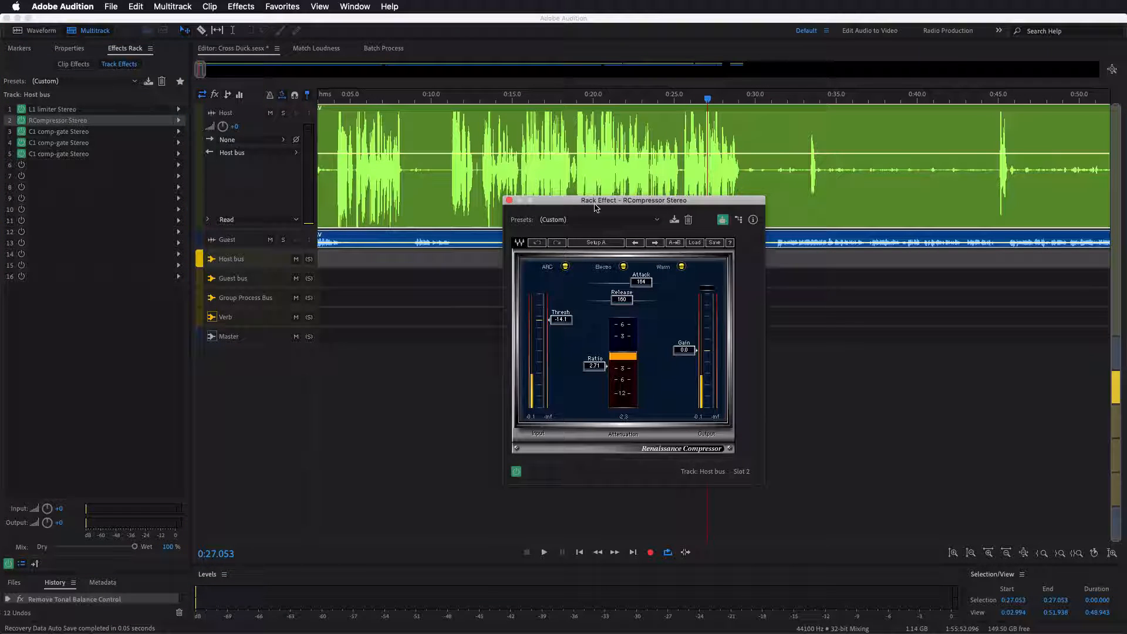
drag(595, 206, 689, 247)
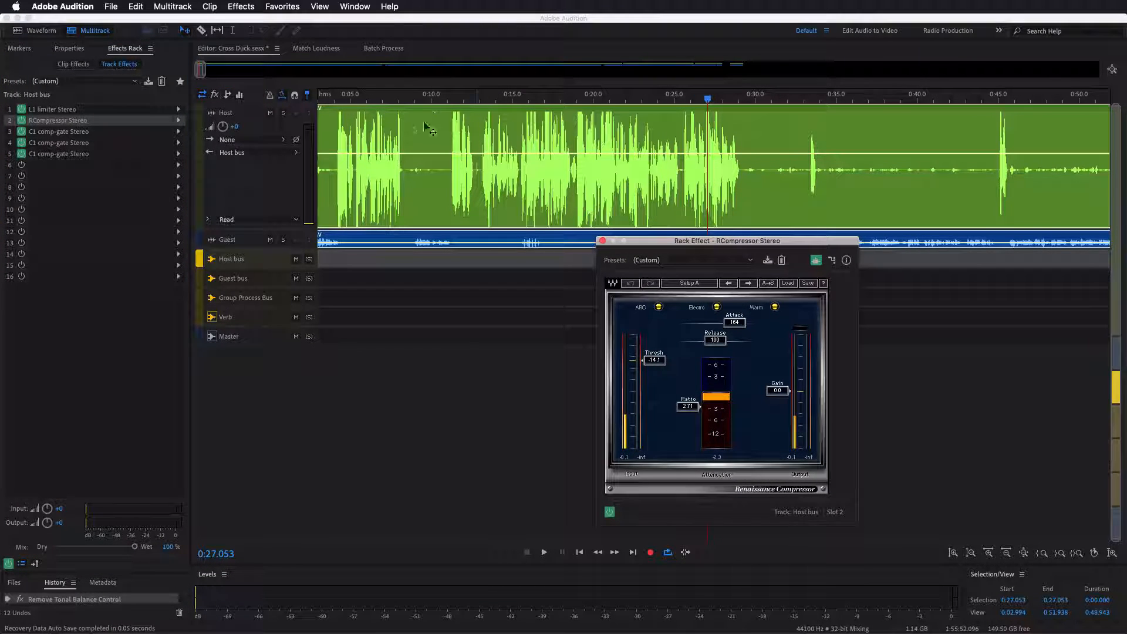
click(602, 241)
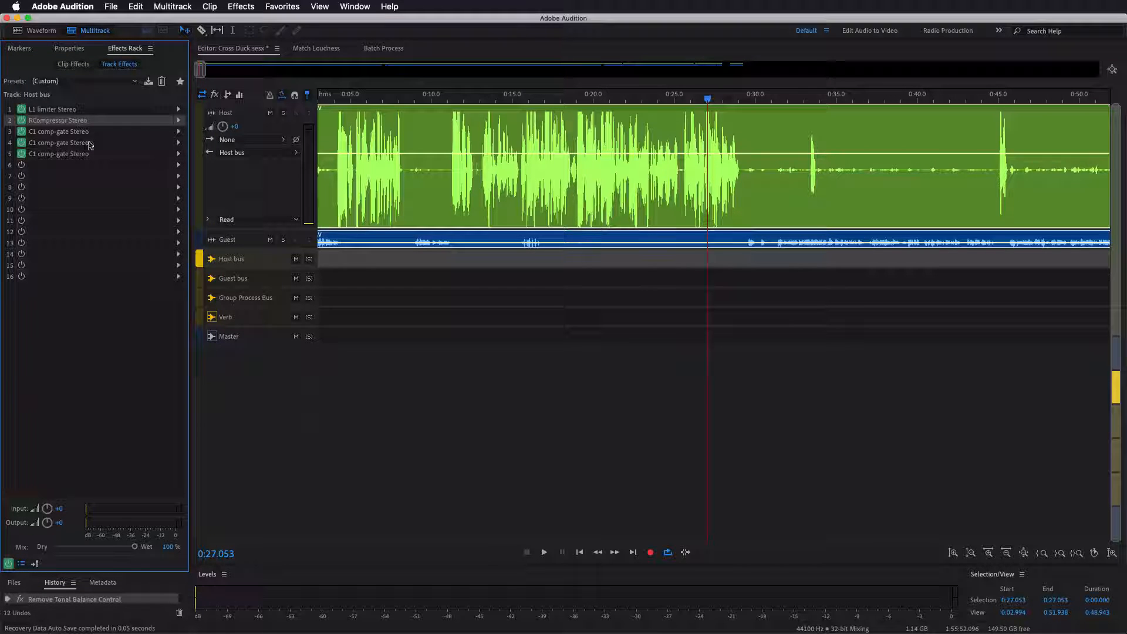
double_click(82, 131)
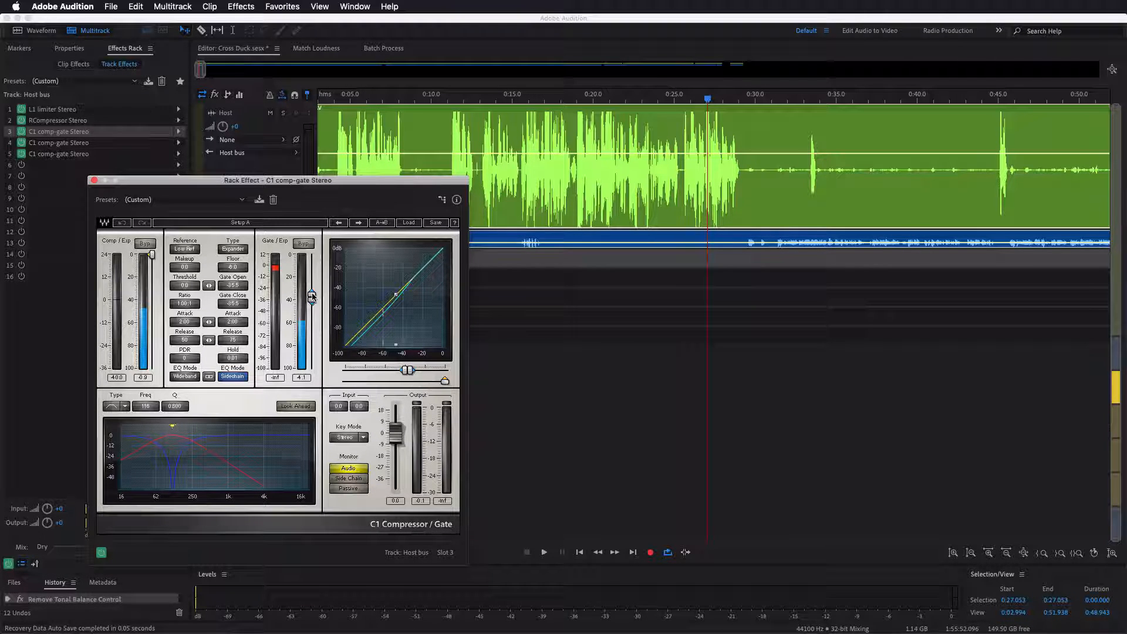
click(94, 181)
double_click(110, 147)
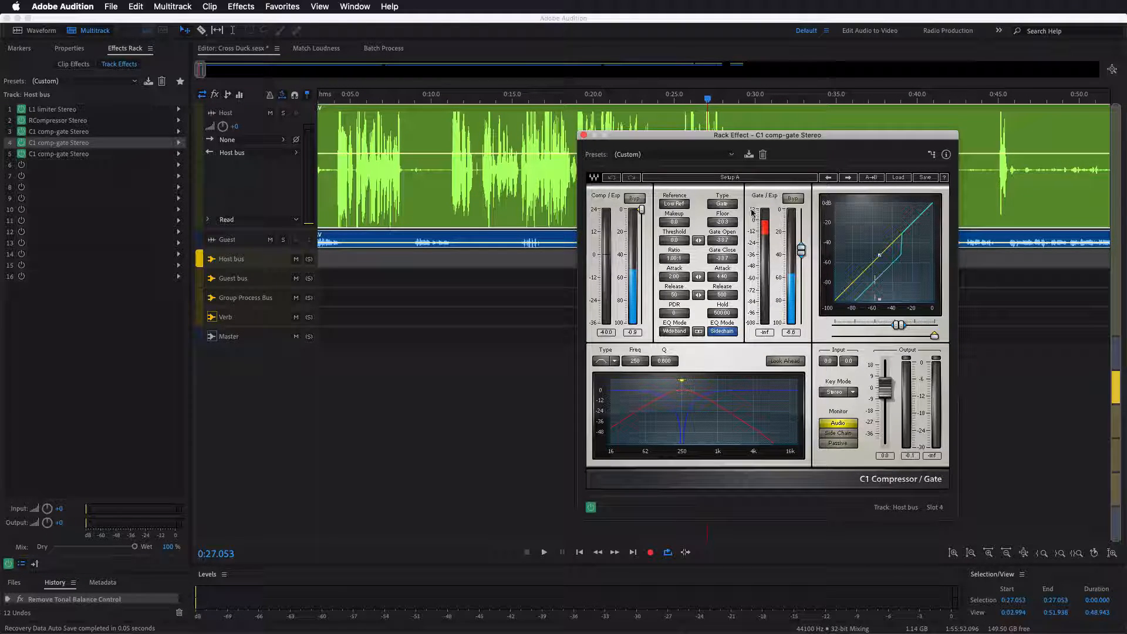
- Review the slot 5 C1 comp-gate Stereo and the slot 4 C1 comp-gate Stereo on the Host bus again, closing each one
click(584, 135)
double_click(142, 154)
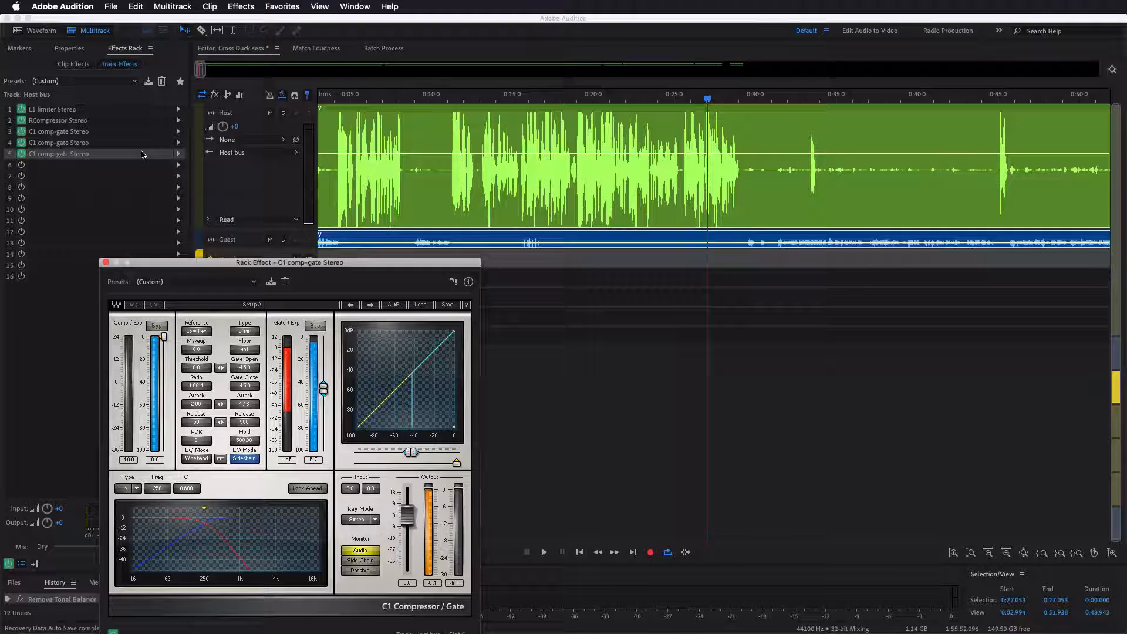
click(106, 262)
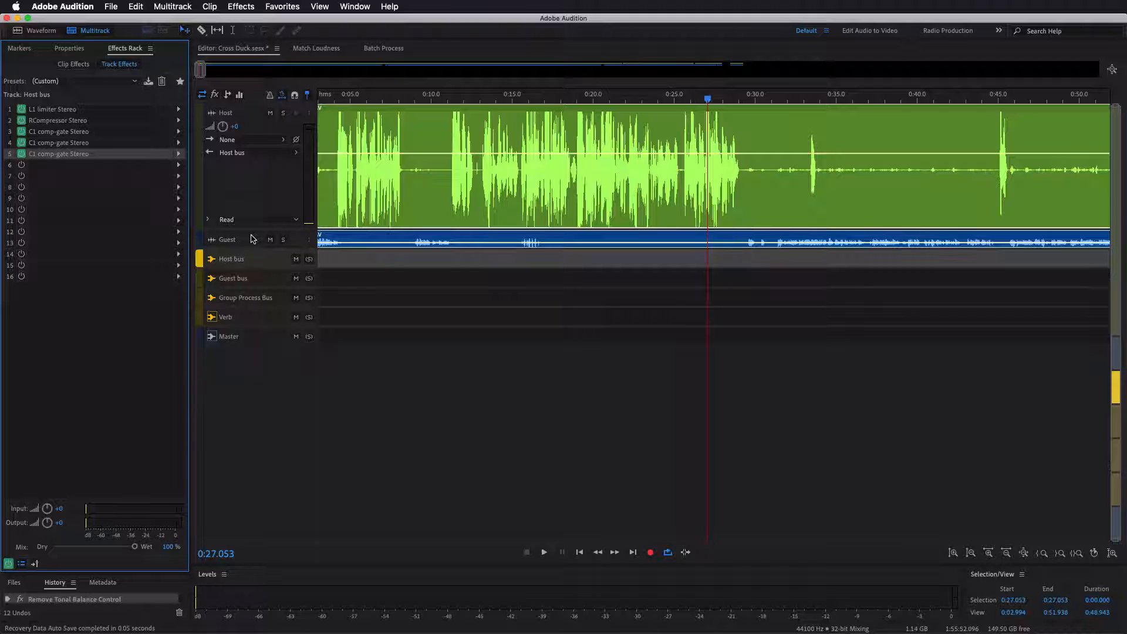
double_click(126, 142)
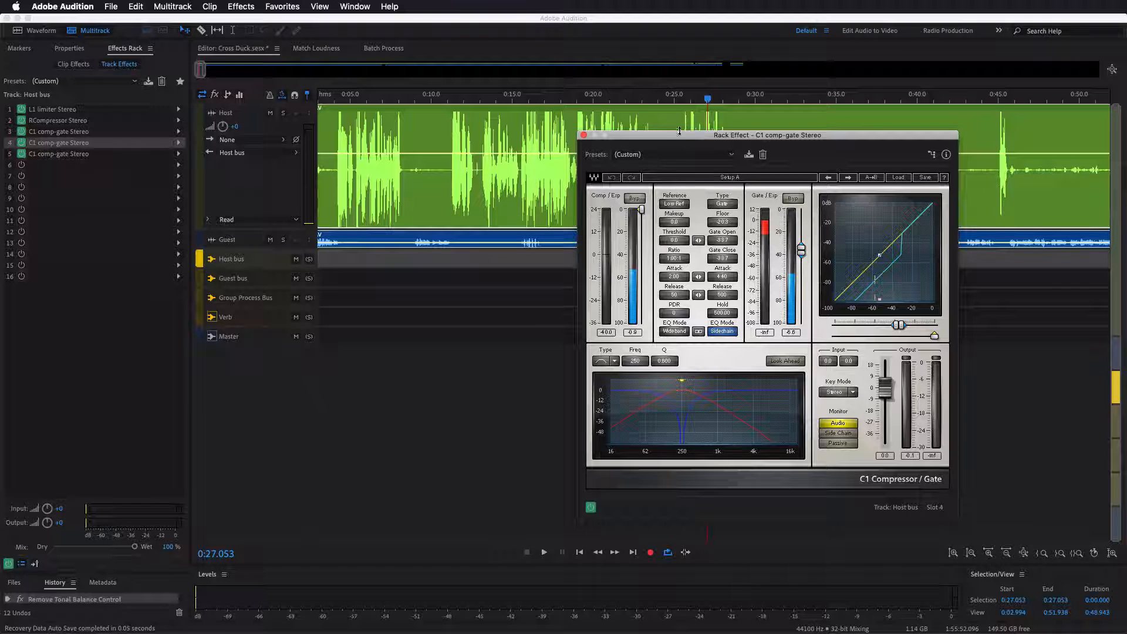
click(585, 136)
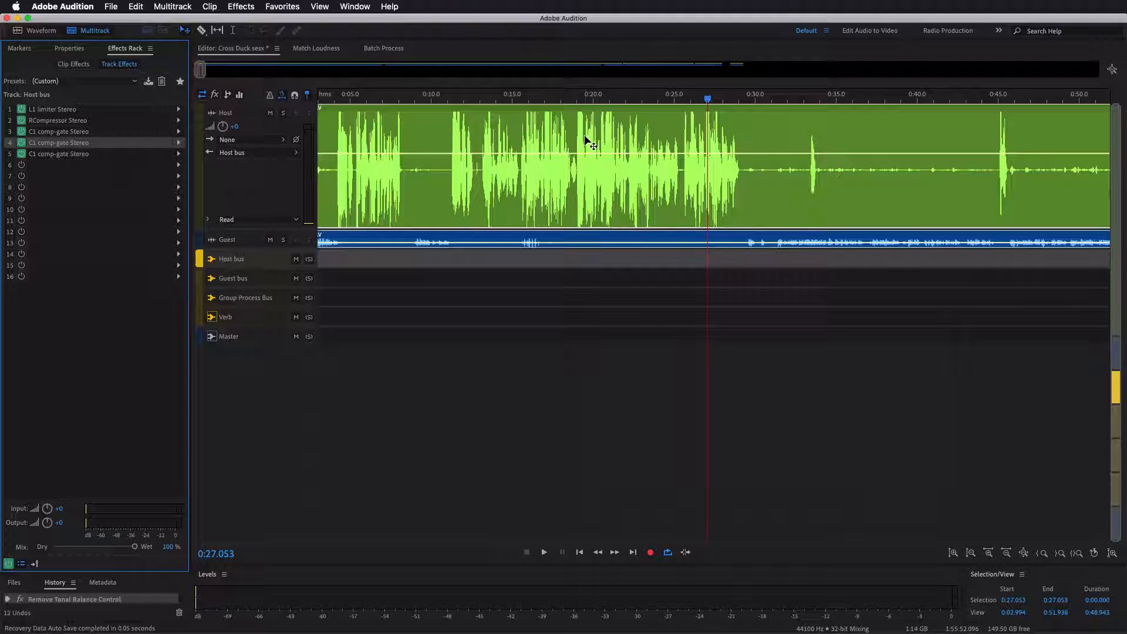
- Show the Guest bus's effects, review its L1 limiter Stereo and open its RCompressor Stereo, closing only the limiter
click(272, 281)
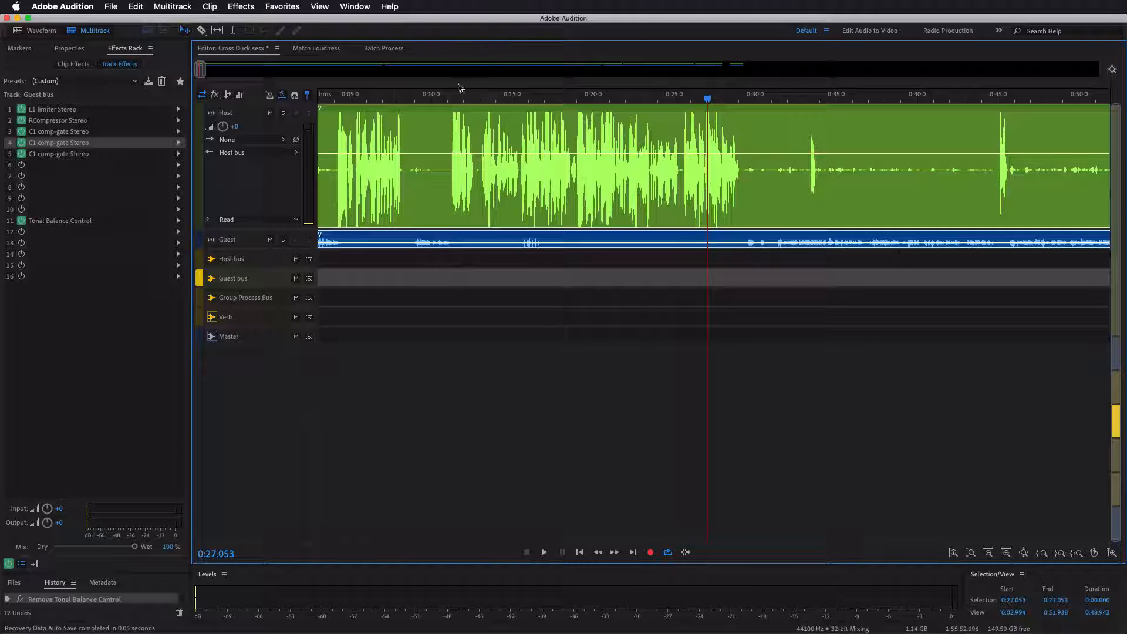
double_click(98, 113)
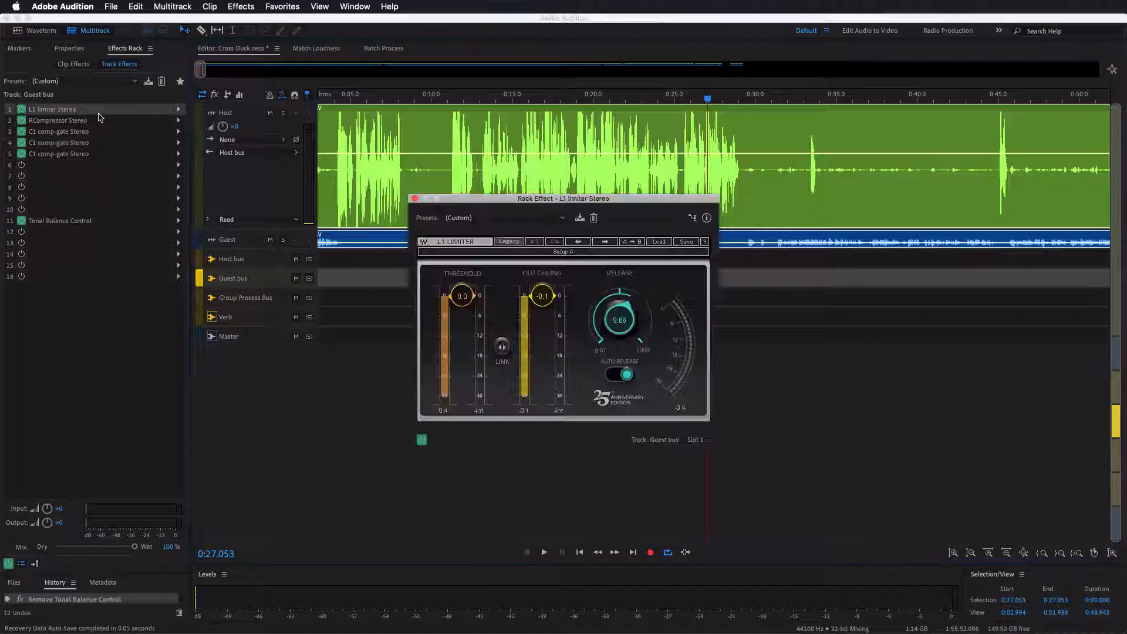
double_click(84, 122)
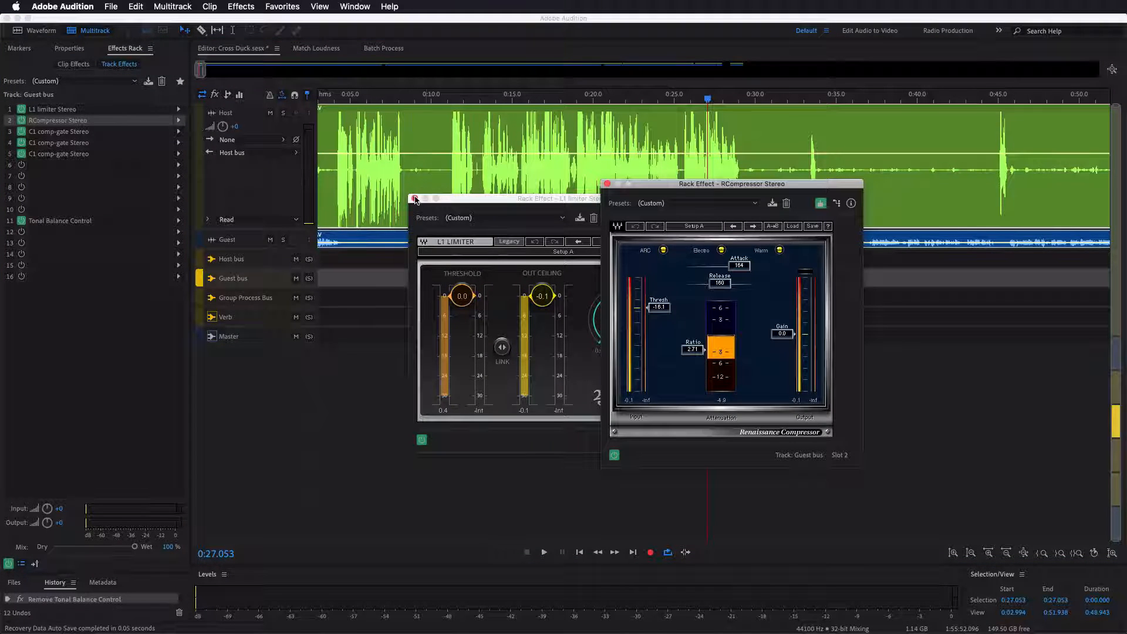
click(414, 198)
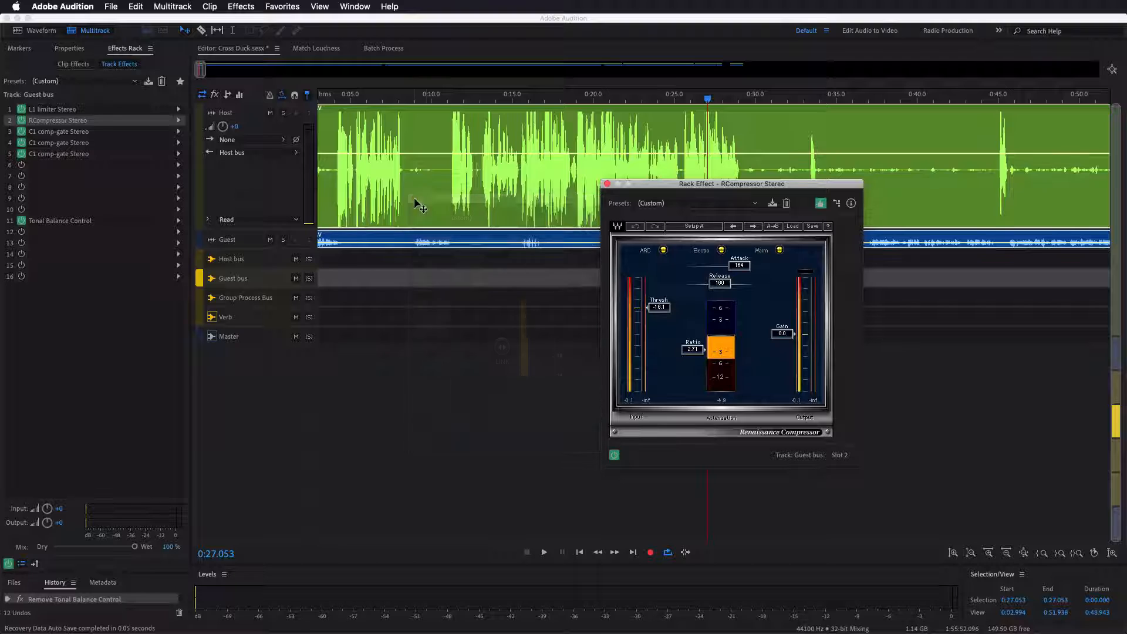
- Play the session from about 0:11.5 to watch the Guest bus's RCompressor Stereo react, stop, and close the compressor
click(456, 100)
scroll(456, 101, up, 4)
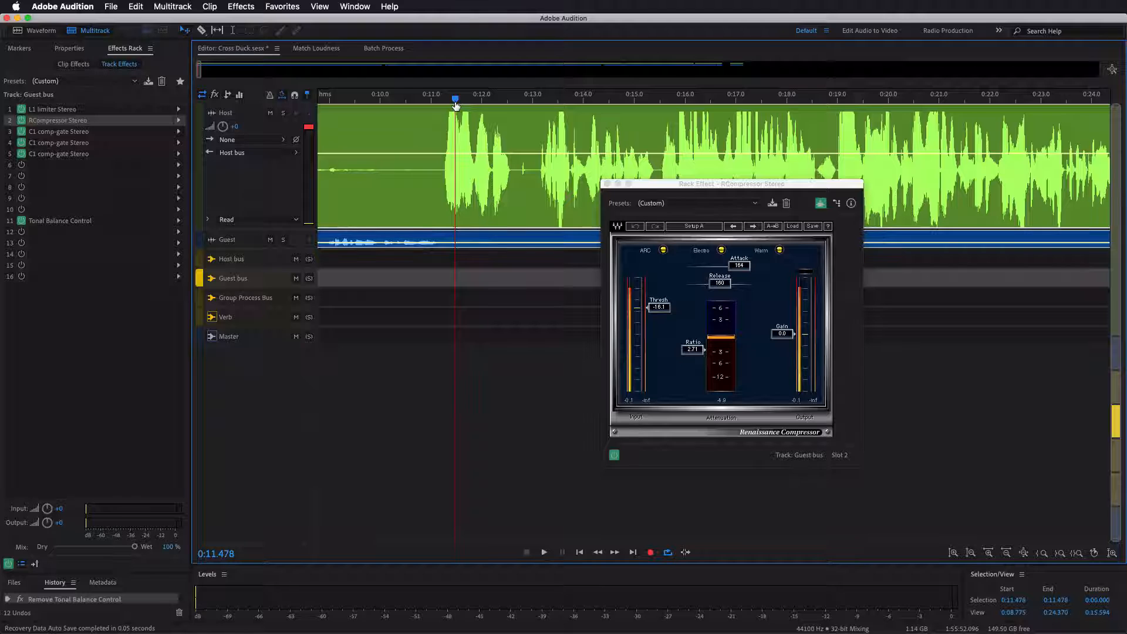
key(space)
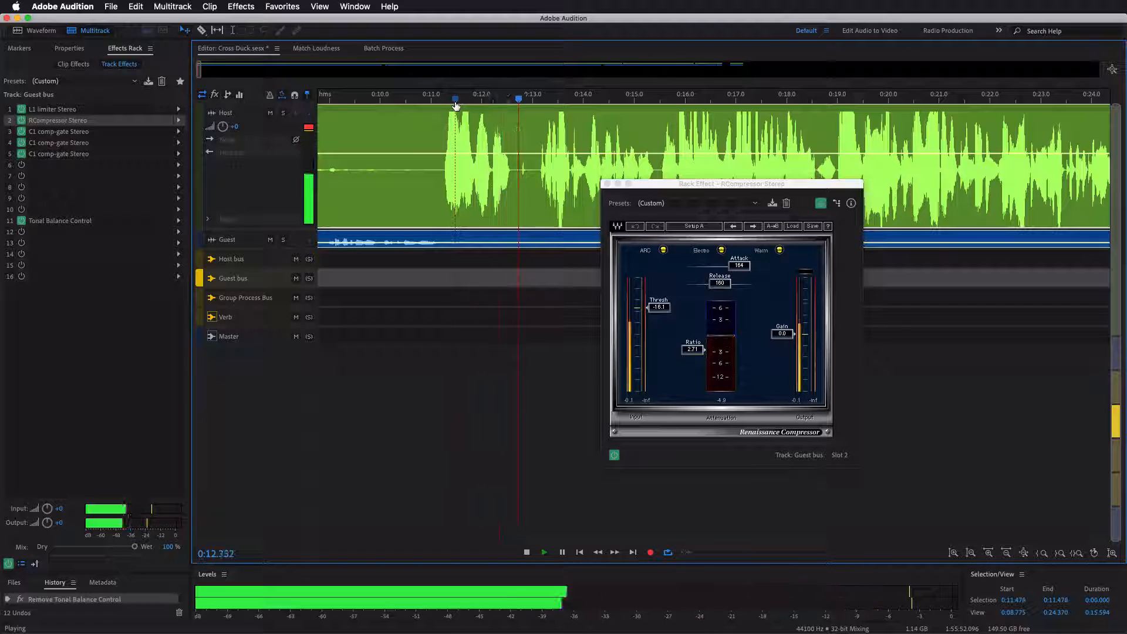
key(space)
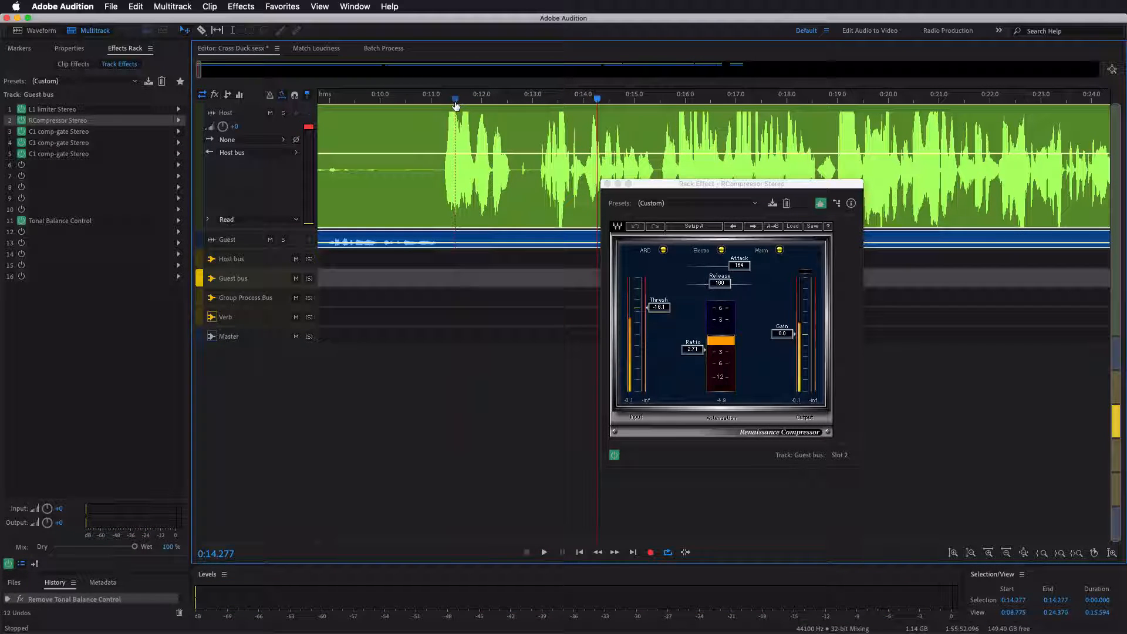
click(607, 184)
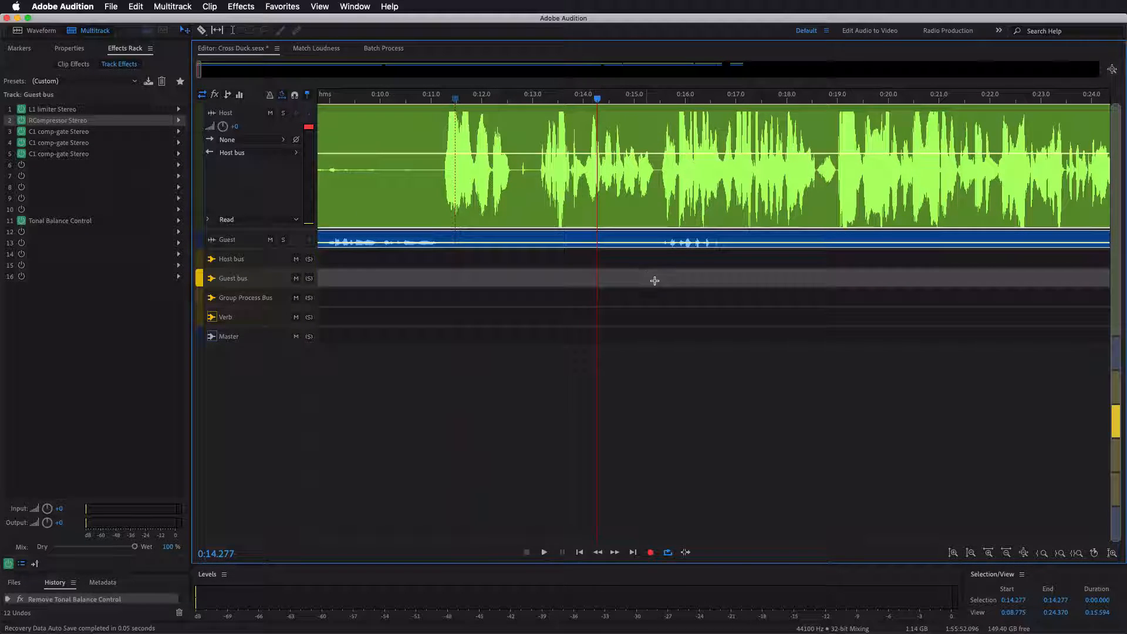
- Select the host and guest overlap from about 0:15.4 to 0:16.9 and place the Guest bus and Host bus RCompressor windows side by side
drag(655, 280, 730, 287)
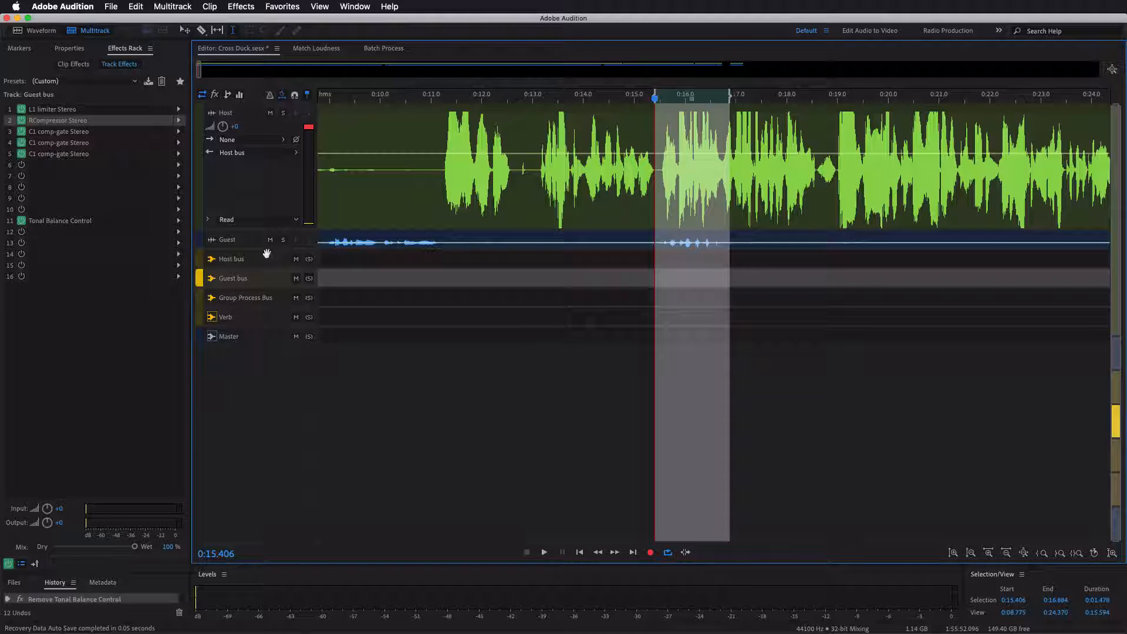
double_click(88, 126)
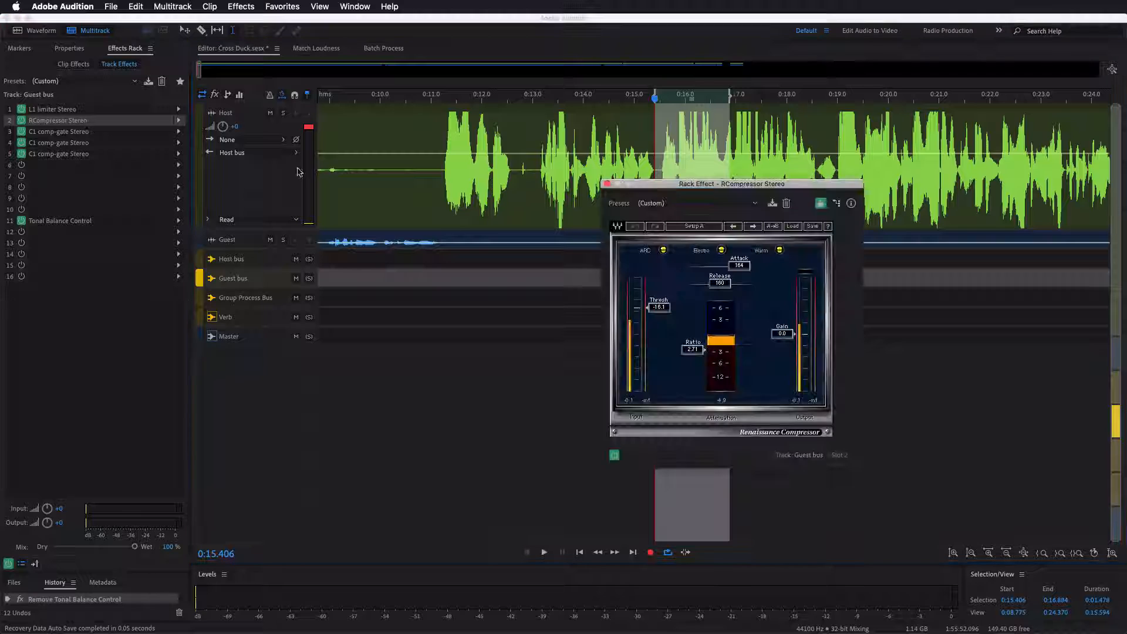
drag(758, 193, 993, 286)
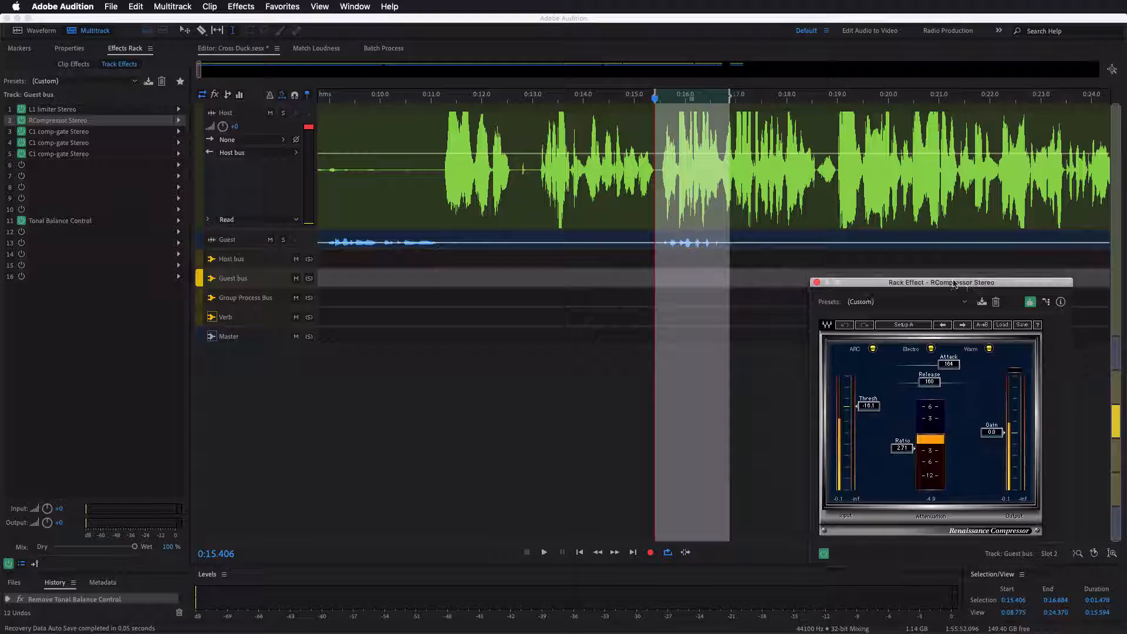
click(261, 265)
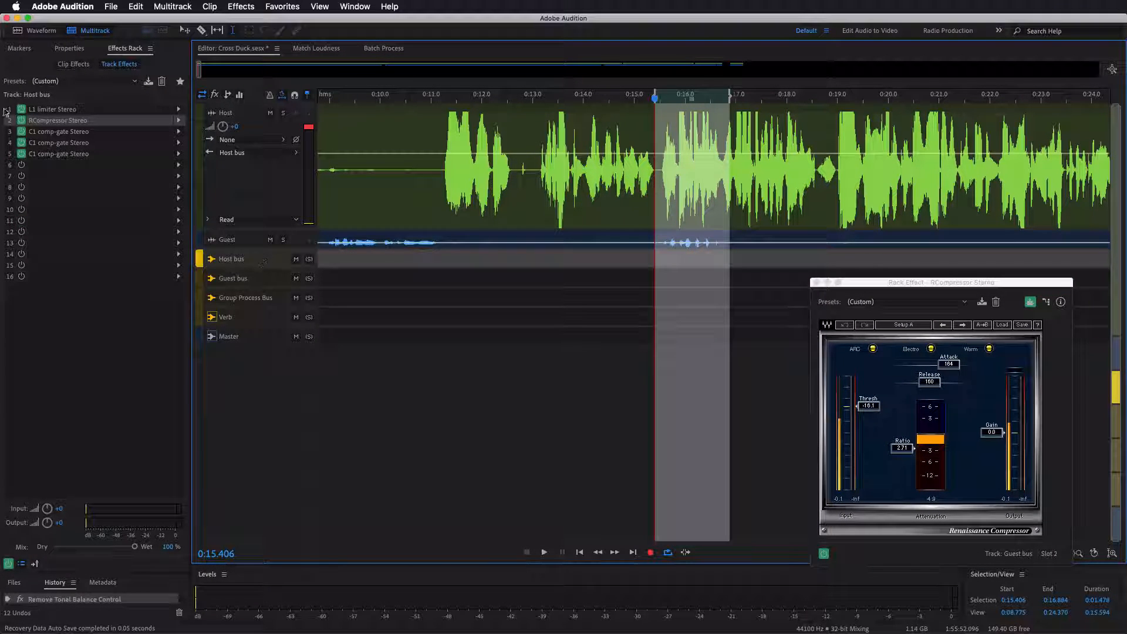
double_click(80, 121)
drag(730, 247, 457, 269)
- Play the selected overlap to compare the attenuation of both RCompressors, stop playback, and close both windows
key(space)
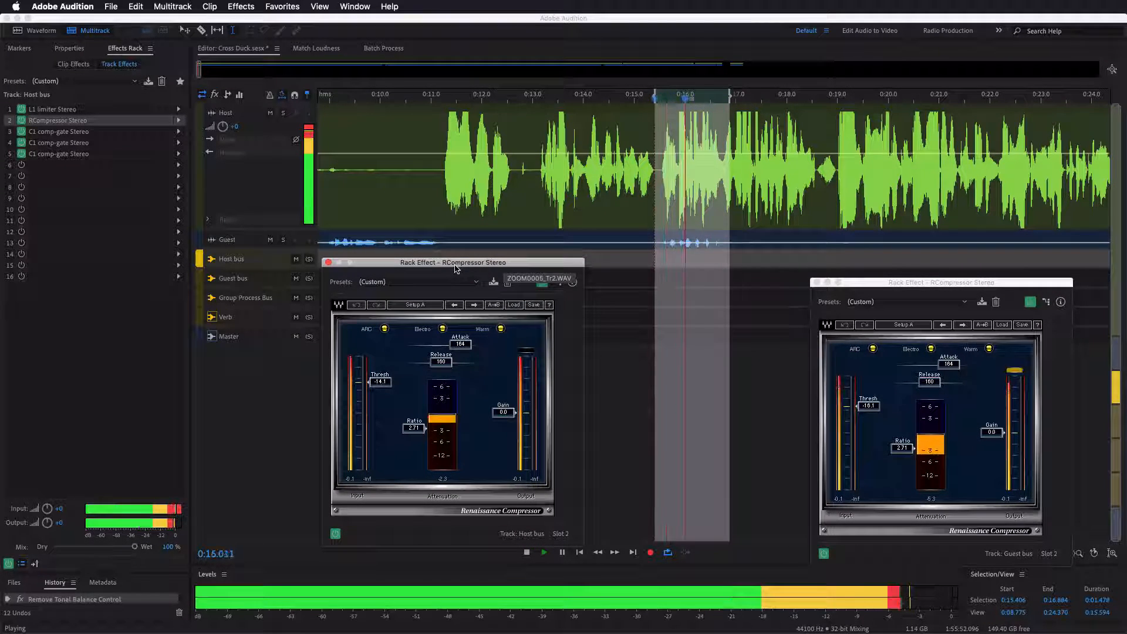
key(space)
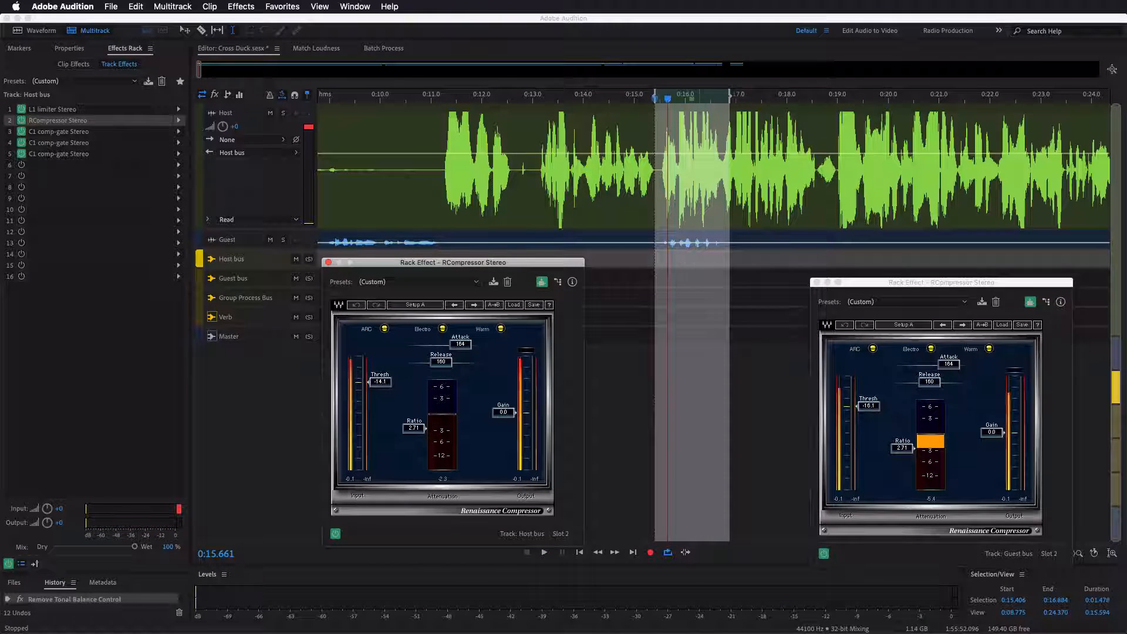
click(328, 263)
click(816, 283)
- Point out the guest's short interjection by selecting the range from about 0:15.5 to 0:16.7, and clear the selection
click(638, 280)
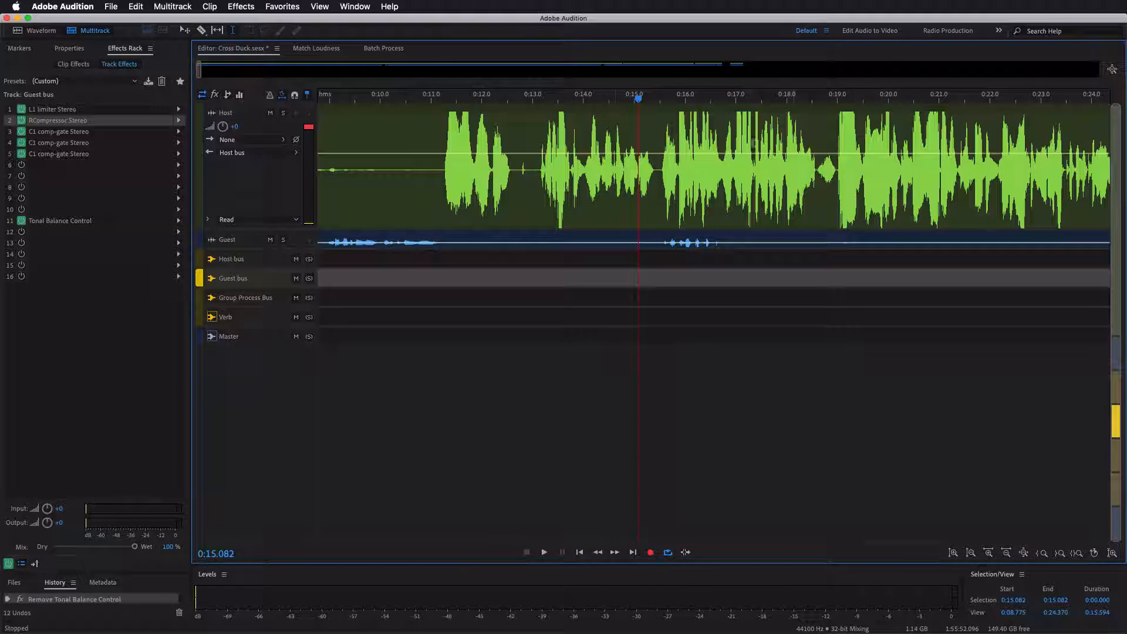
click(689, 244)
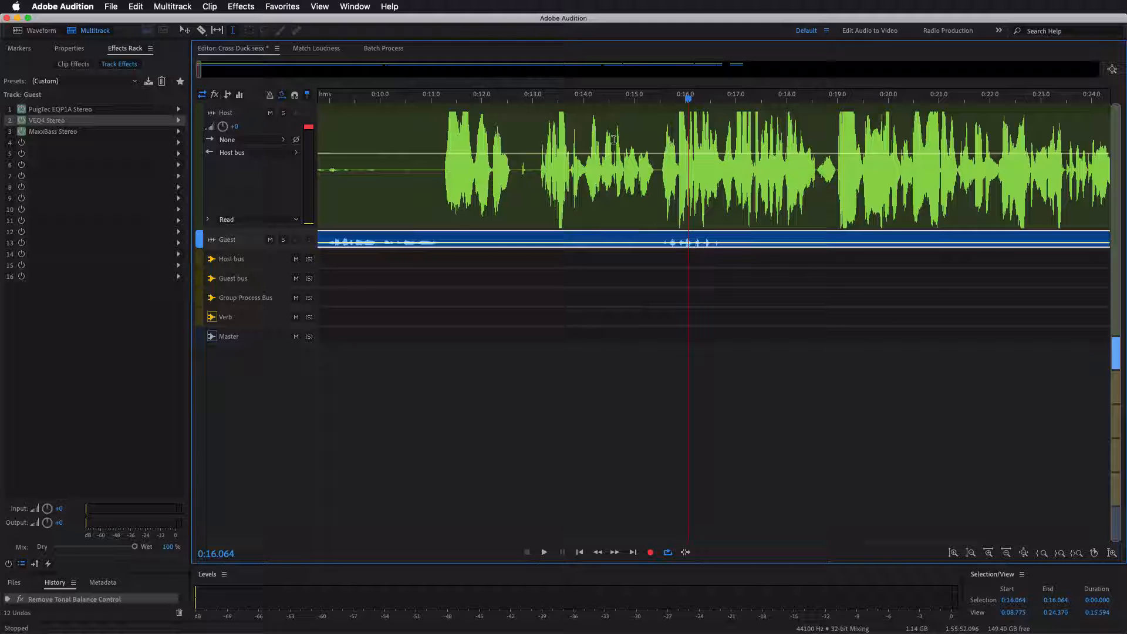
drag(660, 256, 719, 256)
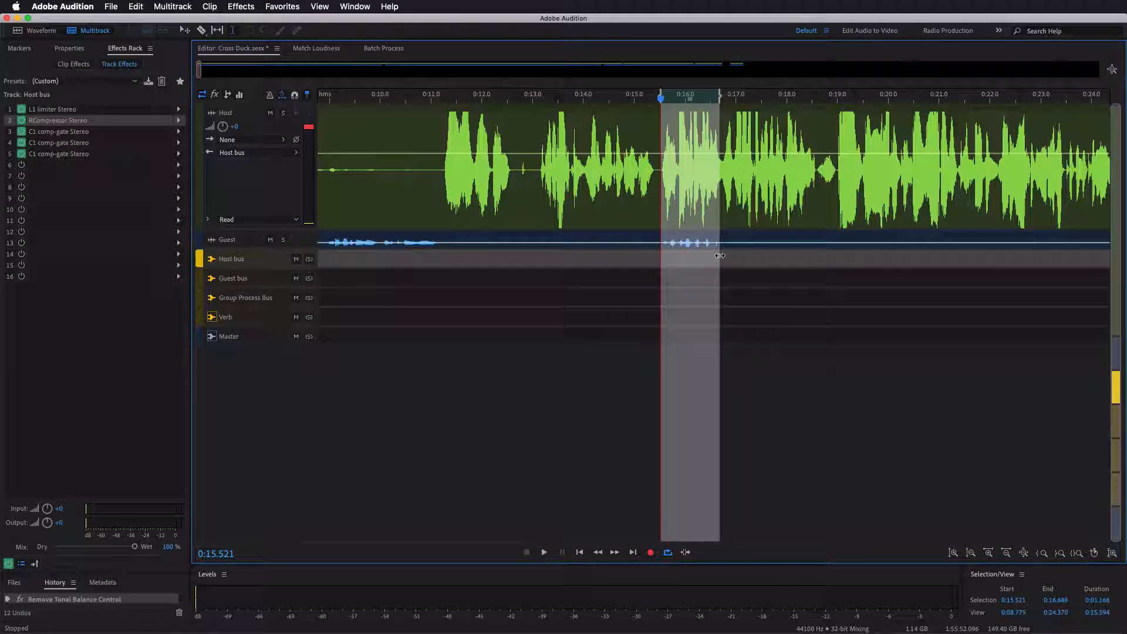
click(637, 261)
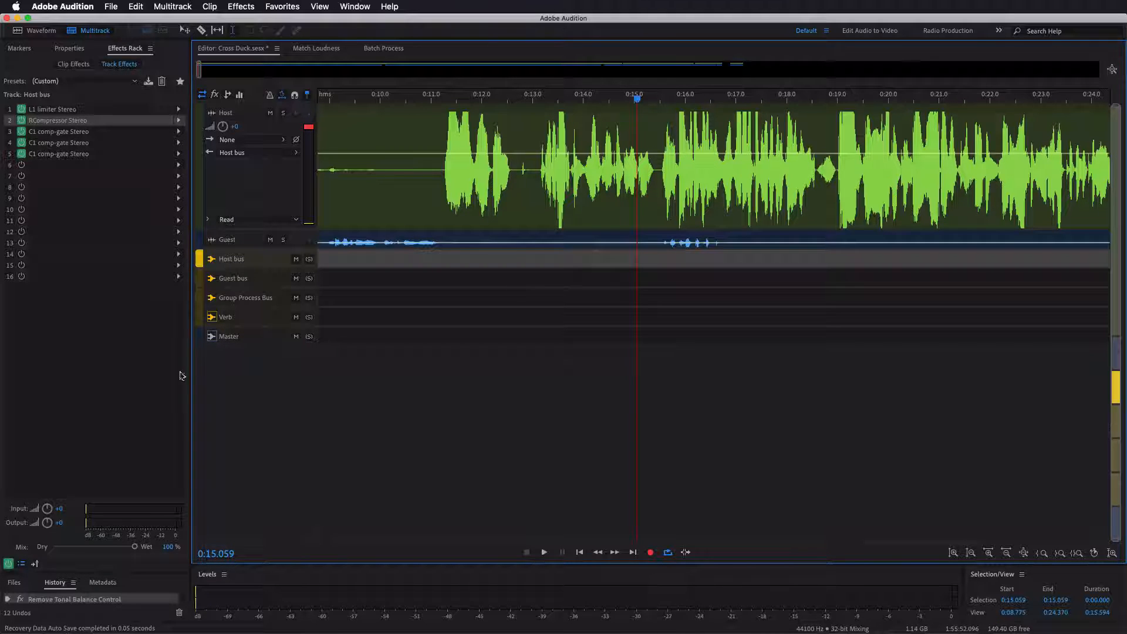
- Review the Ozone Imager and the Vocal Rider Live Stereo settings on the Group Process Bus, closing each one
click(203, 296)
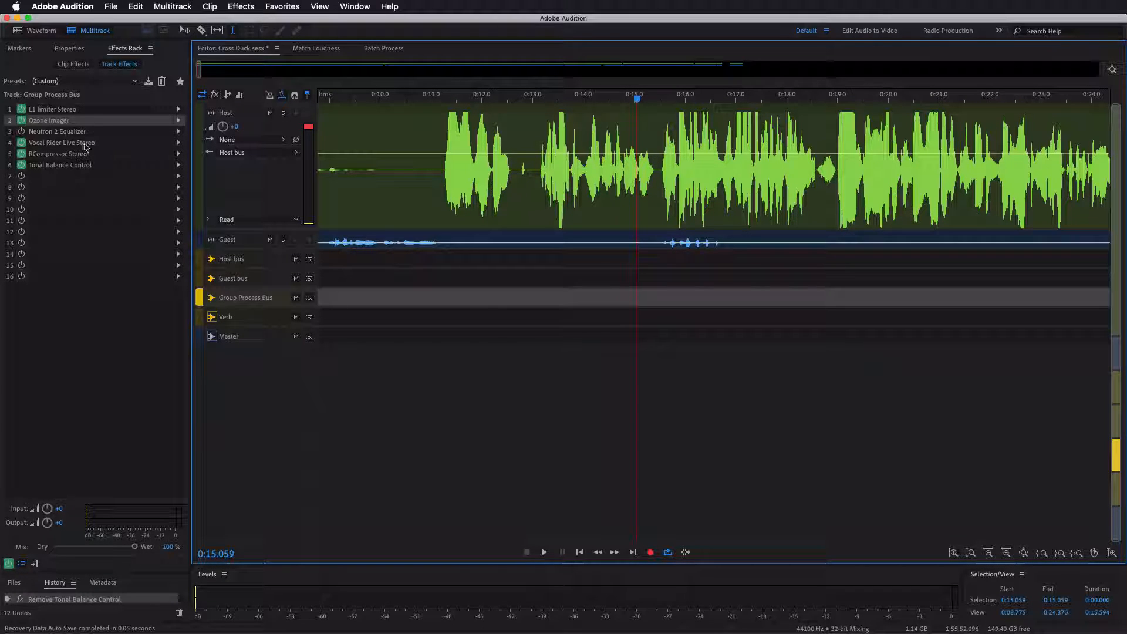
double_click(94, 120)
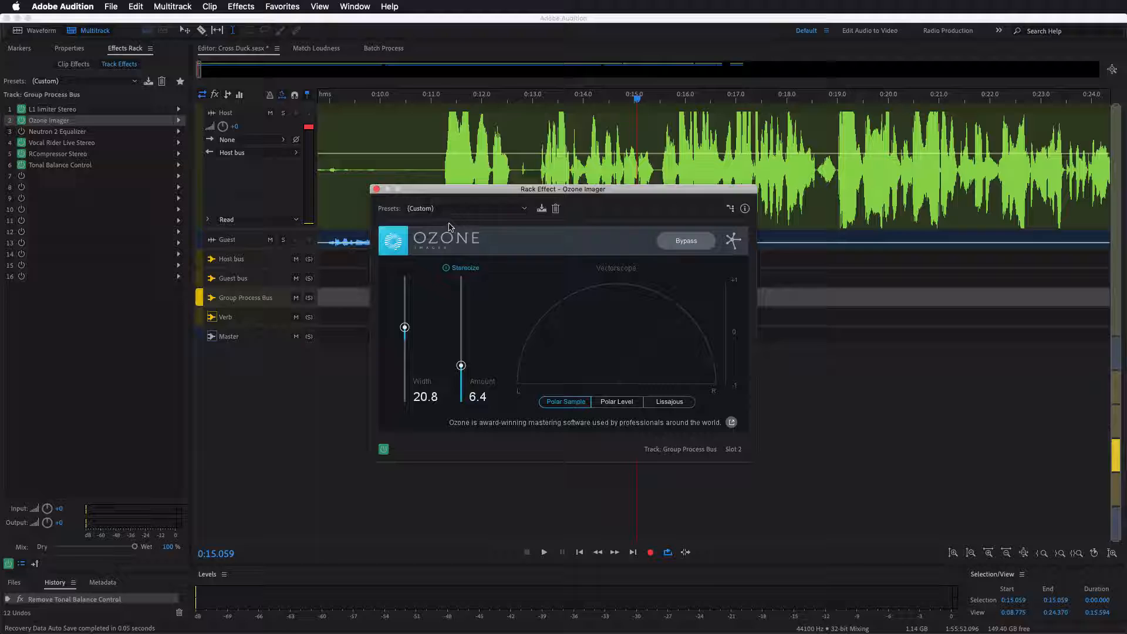
click(377, 189)
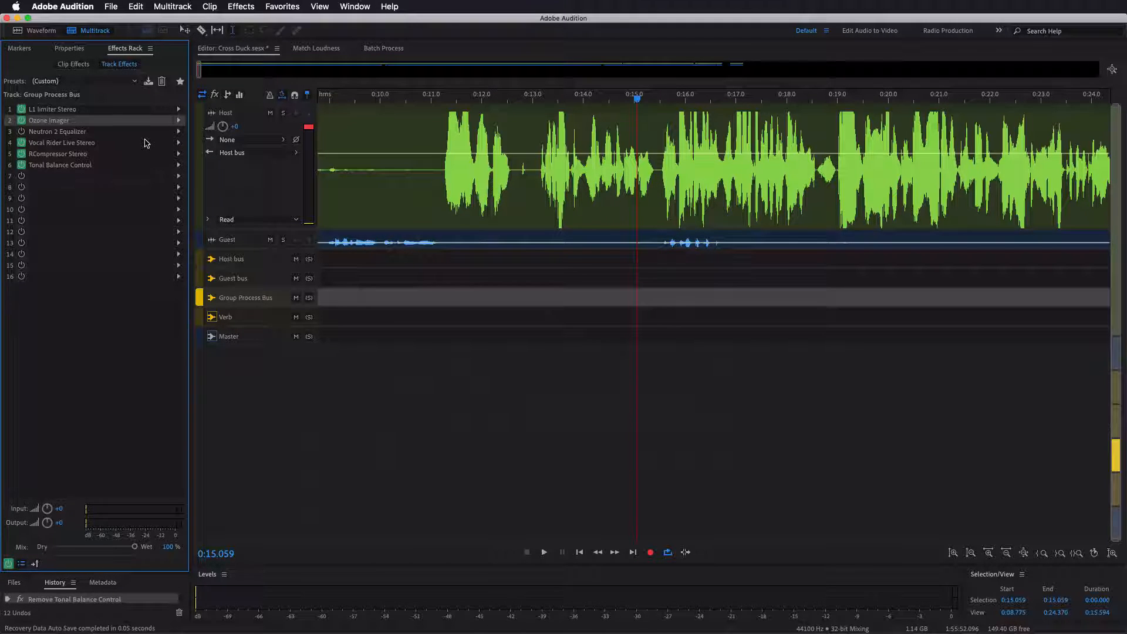
double_click(150, 142)
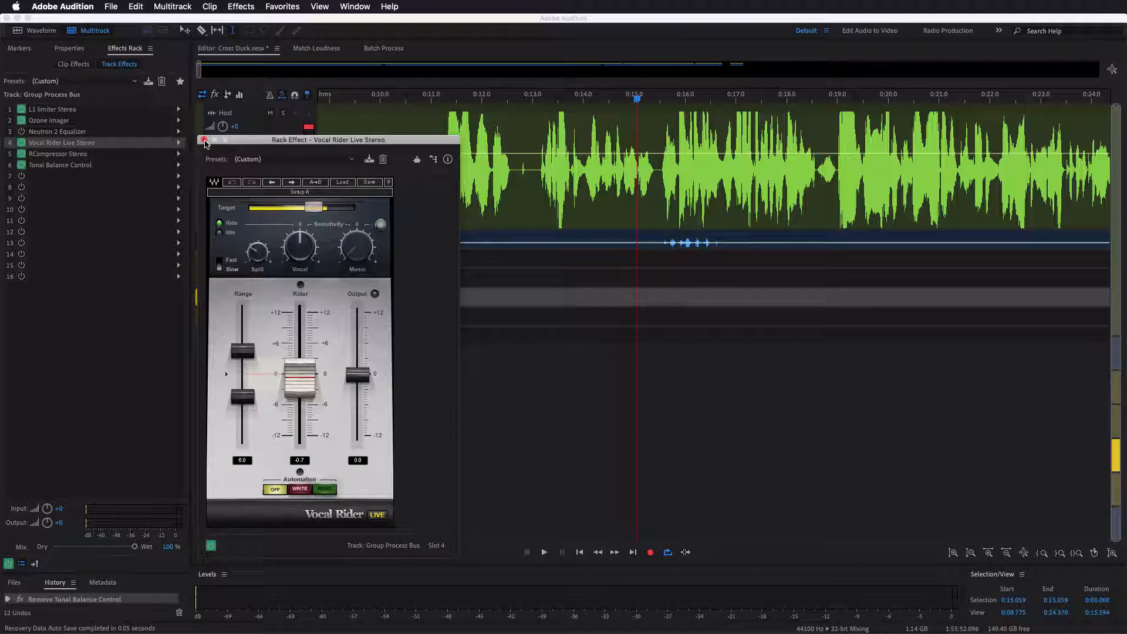
click(203, 139)
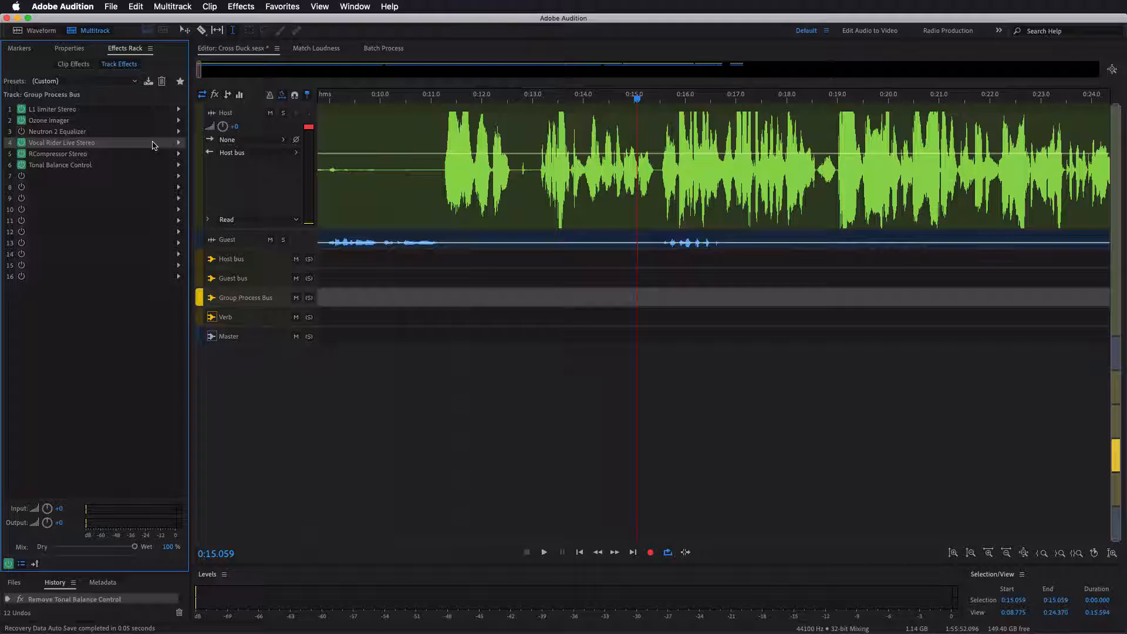
double_click(156, 143)
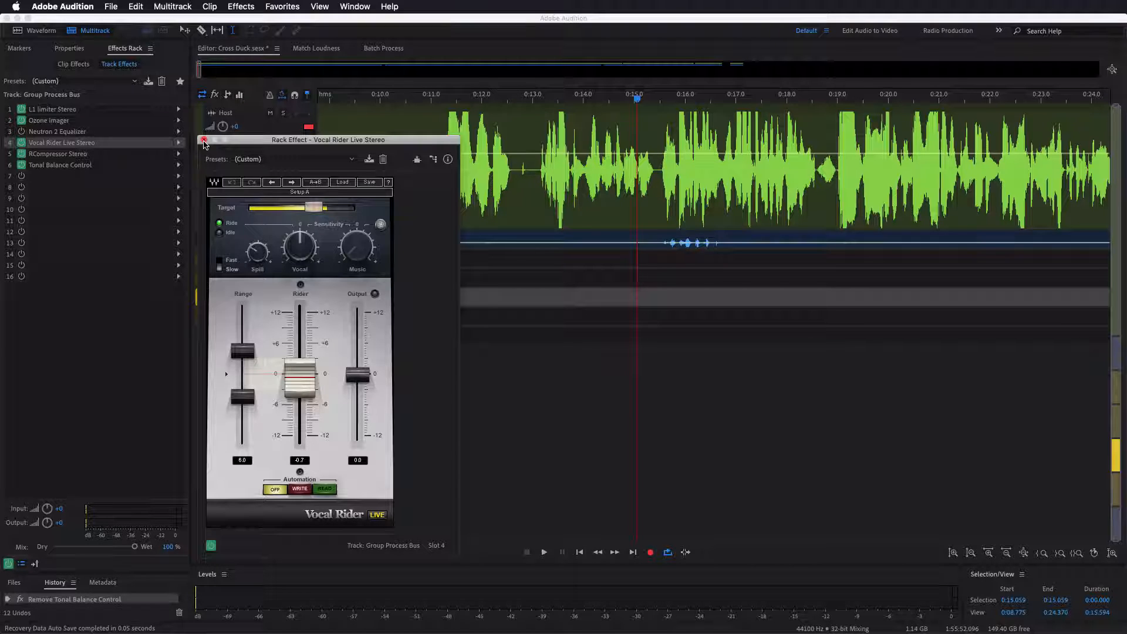
click(203, 141)
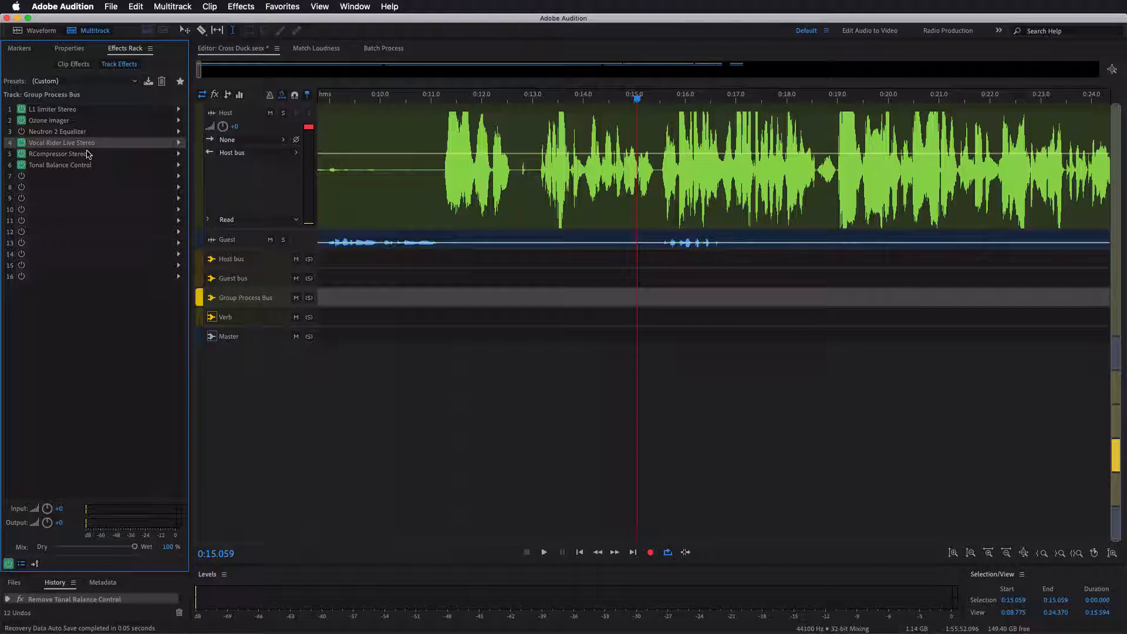
- Review the Verb bus's TrueVerb Stereo, enlarge the Verb track to show its output routing, and close the reverb
click(255, 320)
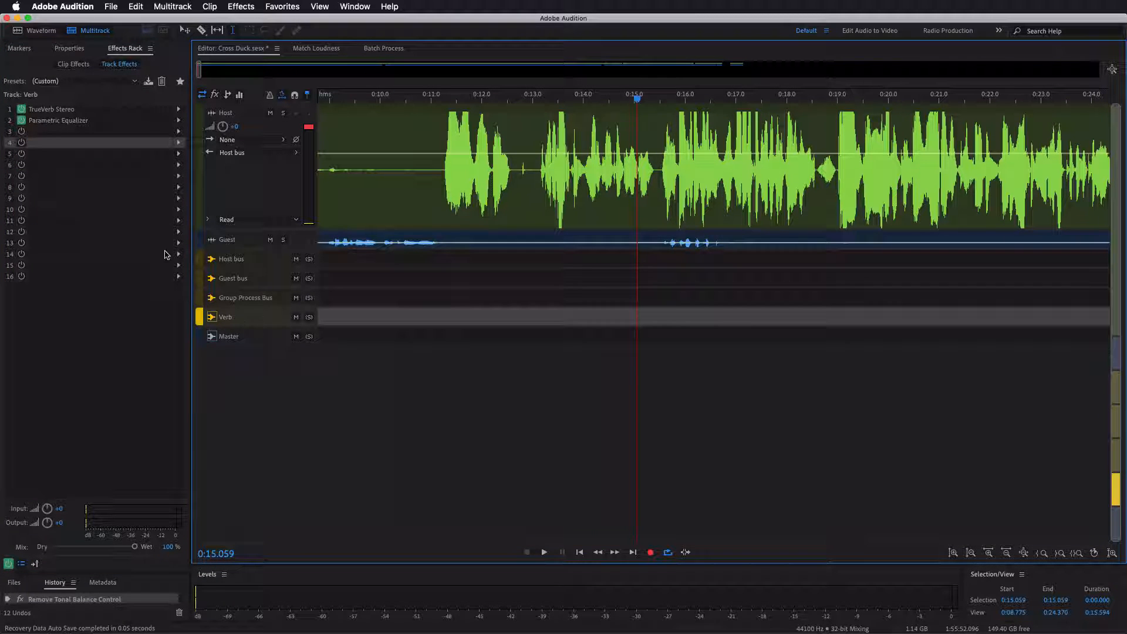
double_click(119, 113)
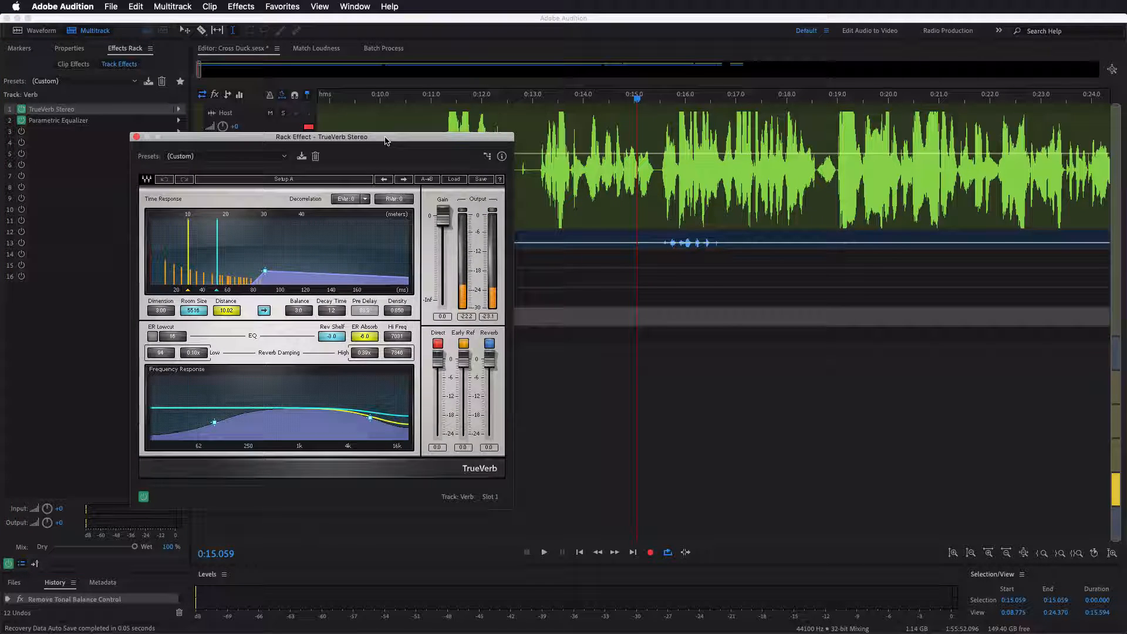
drag(396, 139, 806, 141)
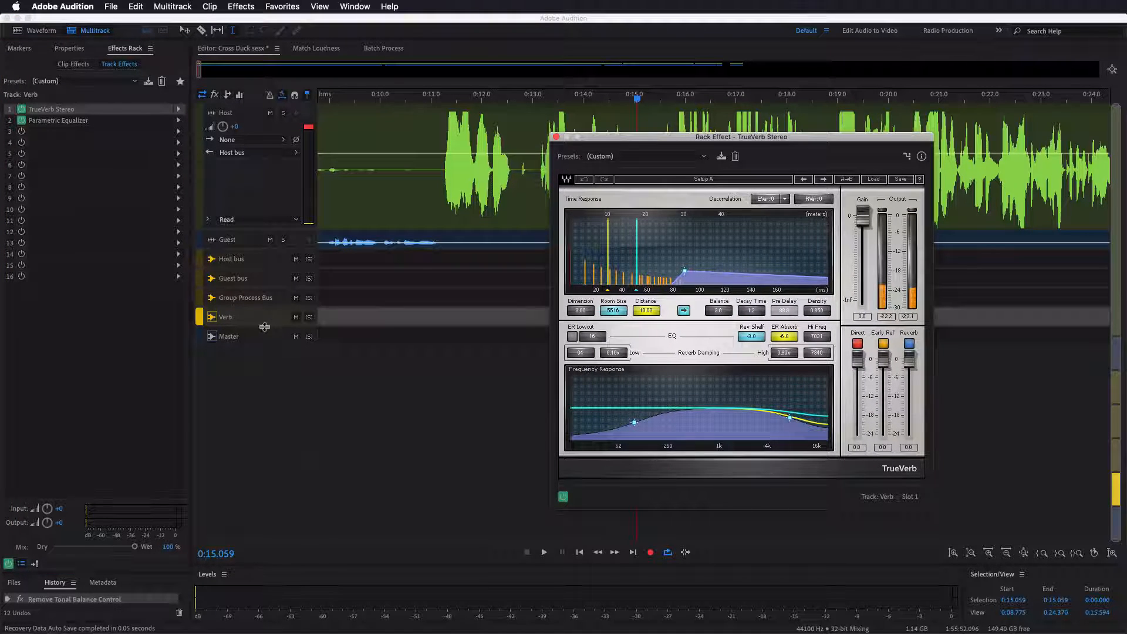
drag(264, 327, 264, 400)
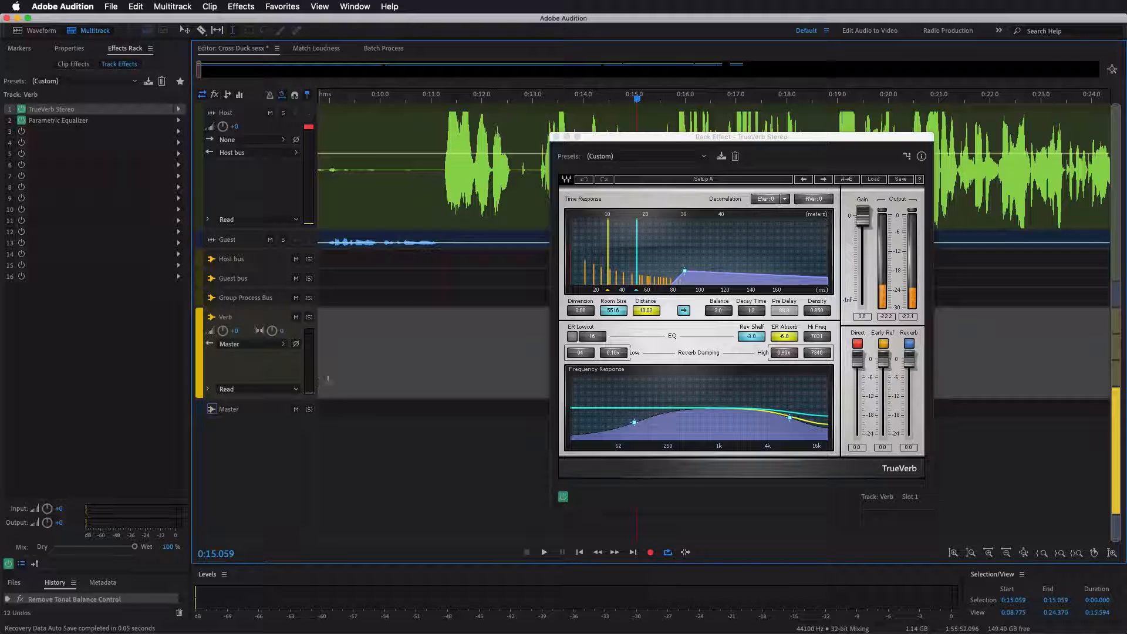
click(556, 137)
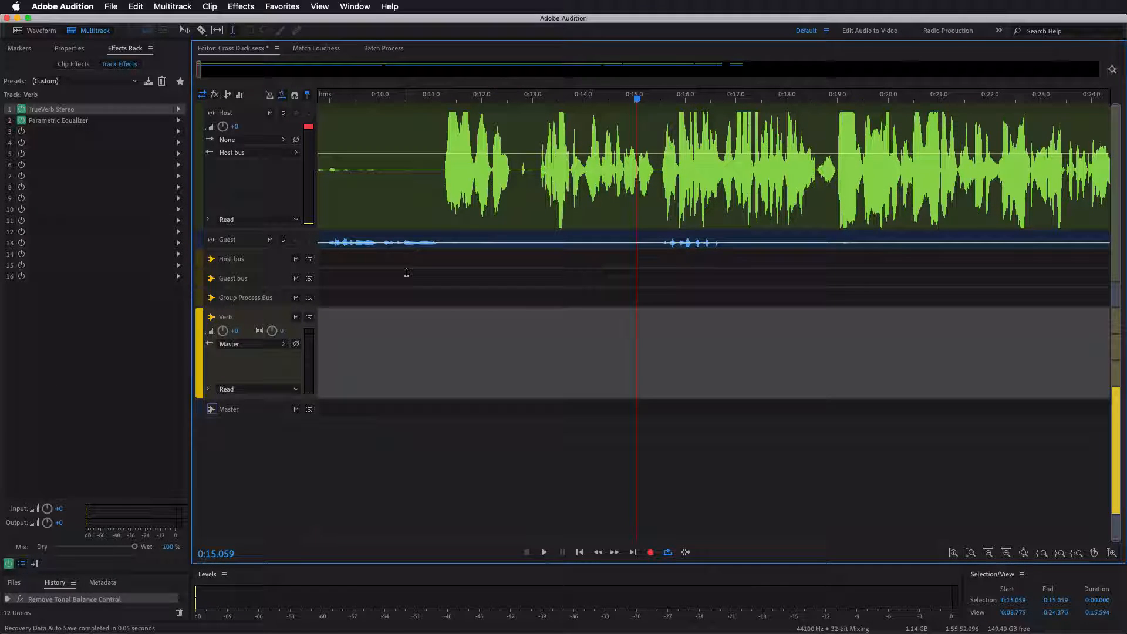
scroll(596, 97, down, 3)
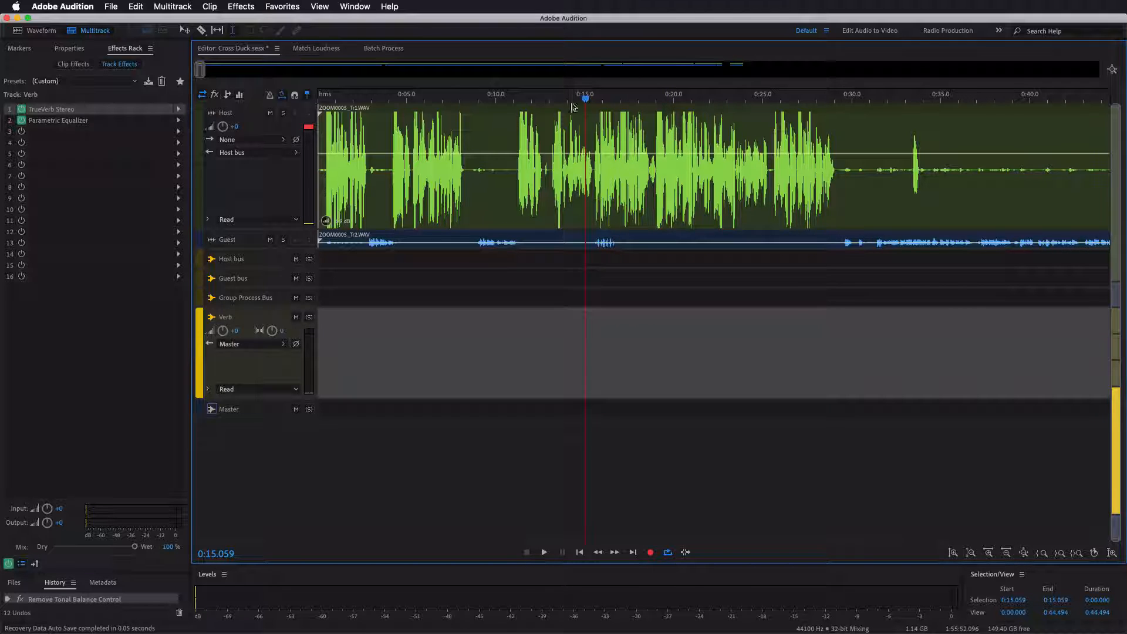
- Place the playhead in the Host clip's short pause at about 0:15.346, just before the guest's interjection
click(587, 212)
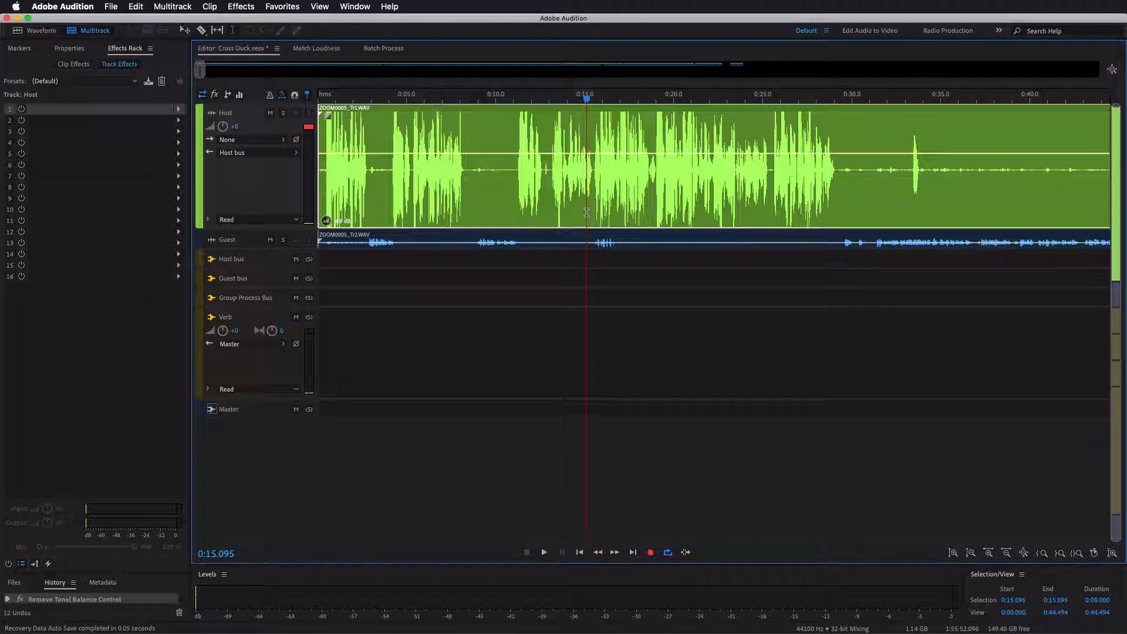
scroll(587, 101, up, 3)
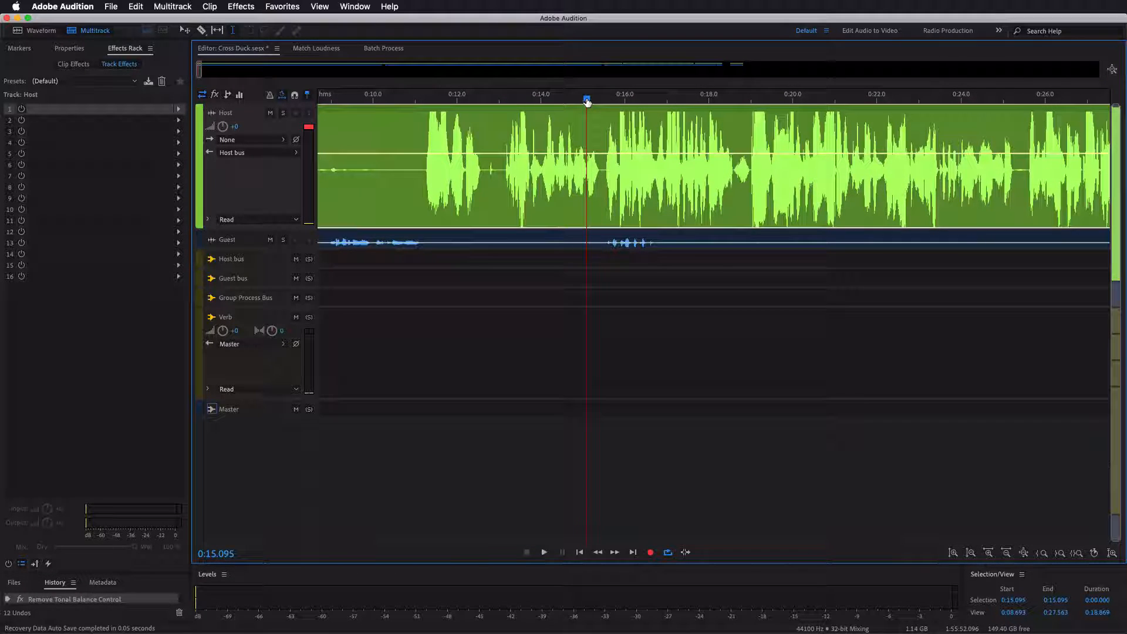
click(597, 117)
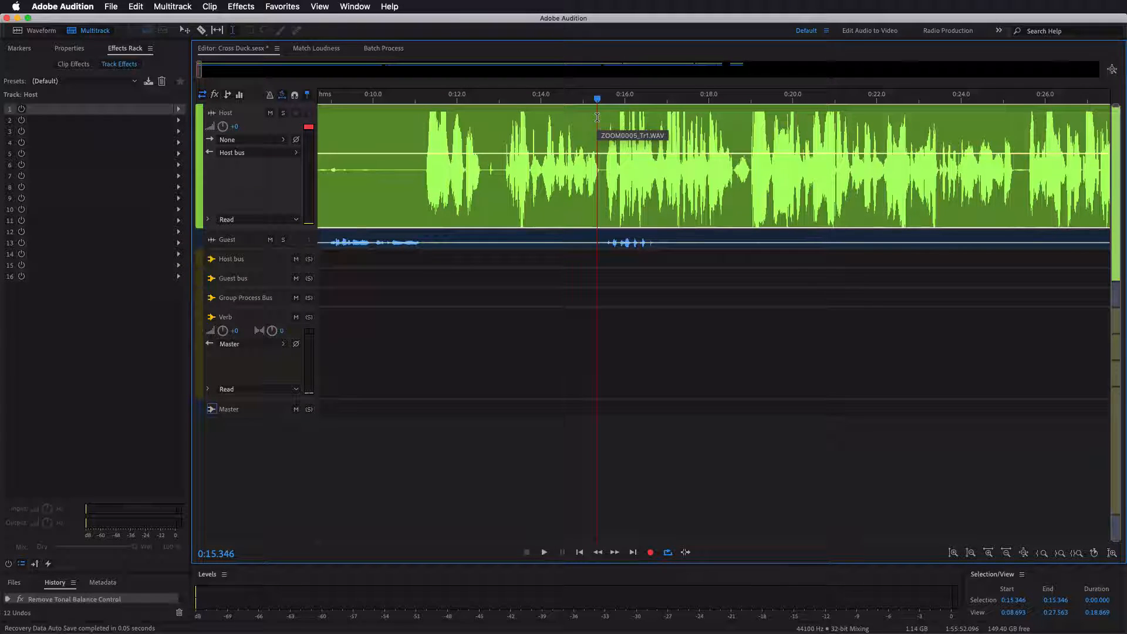
- Review the Parametric Equalizer on the Verb bus, moving its window over the session to show the high-pass curve, and close it
scroll(263, 320, down, 3)
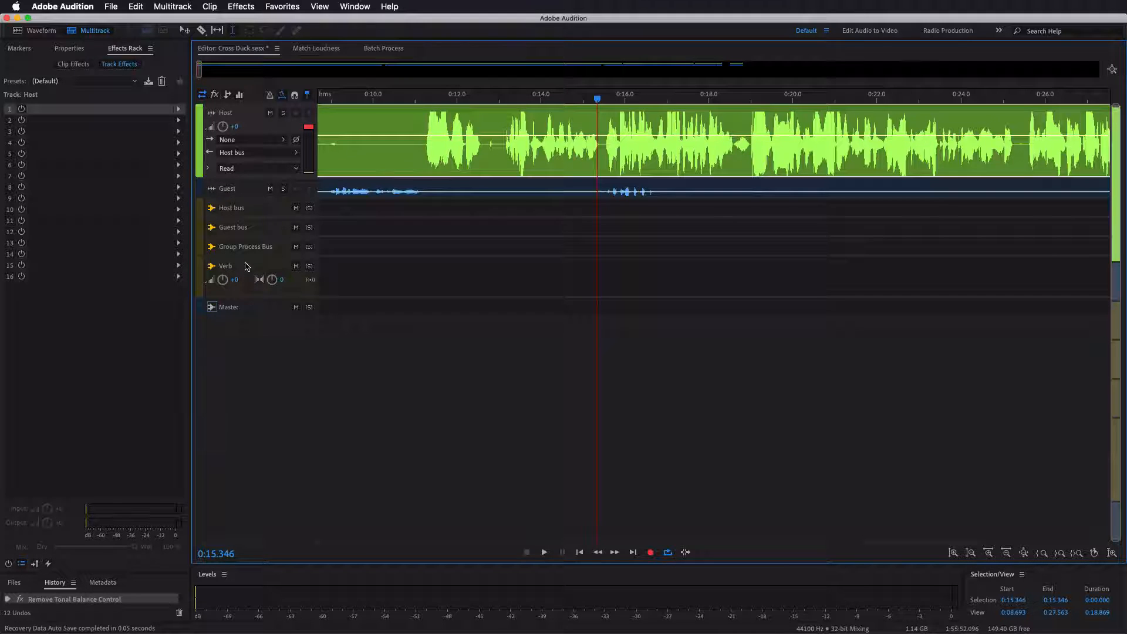
scroll(248, 270, down, 2)
scroll(246, 267, down, 1)
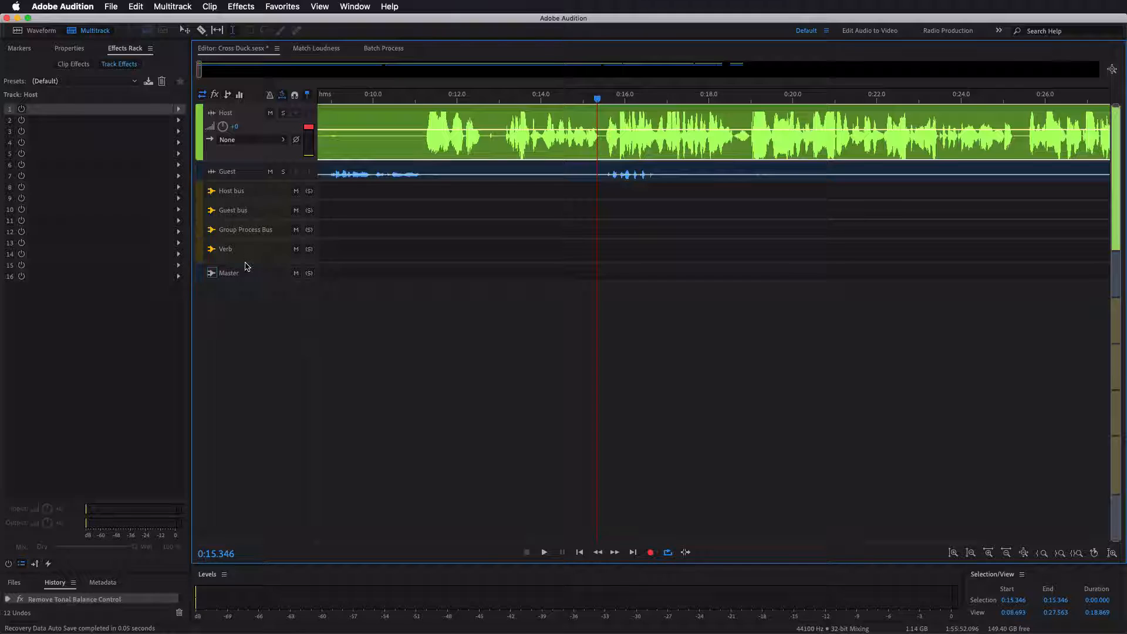
click(268, 255)
double_click(101, 121)
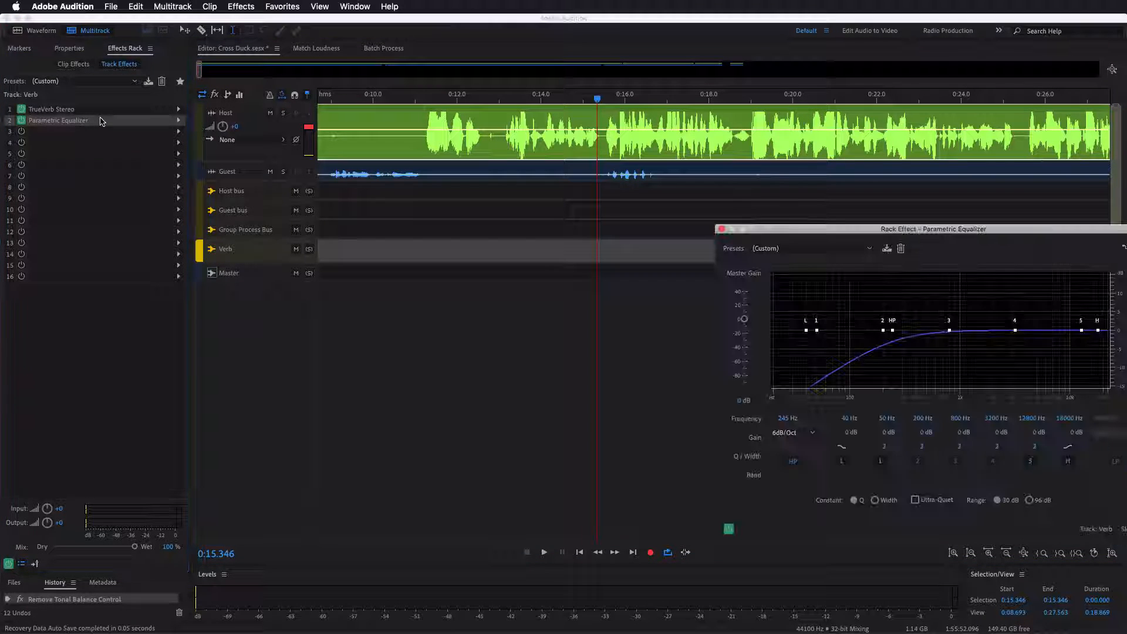
drag(839, 233, 515, 169)
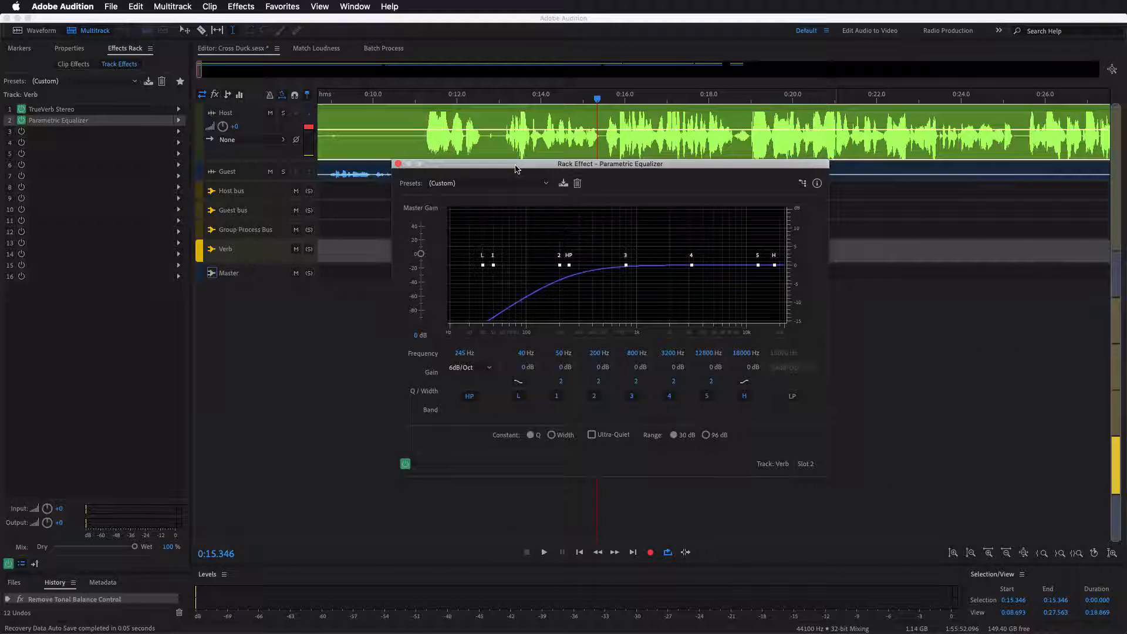
click(398, 164)
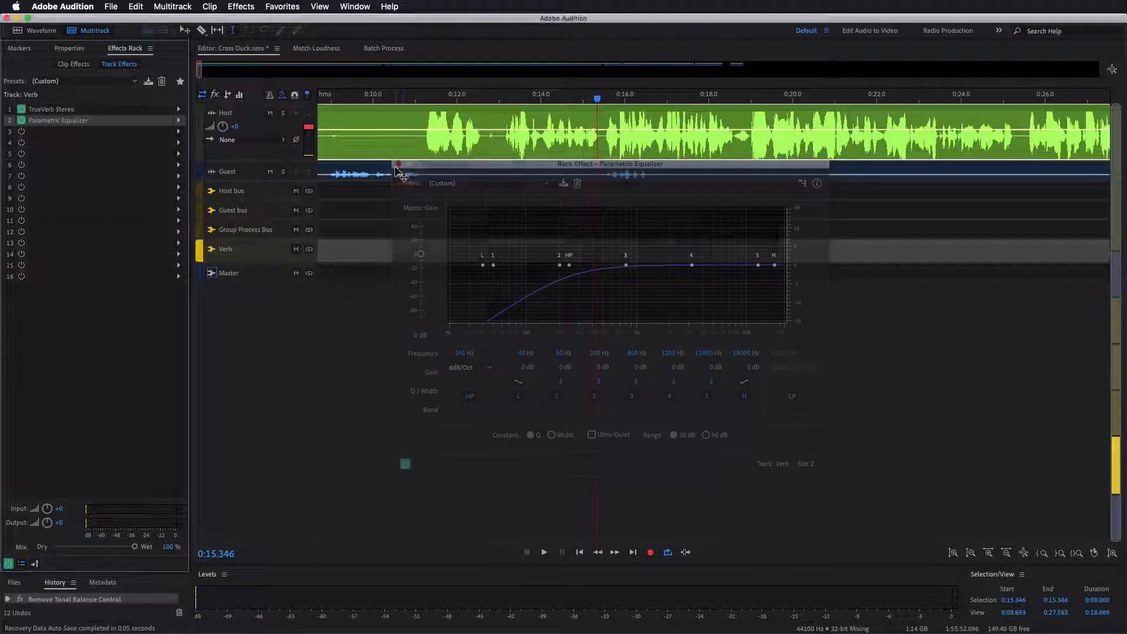